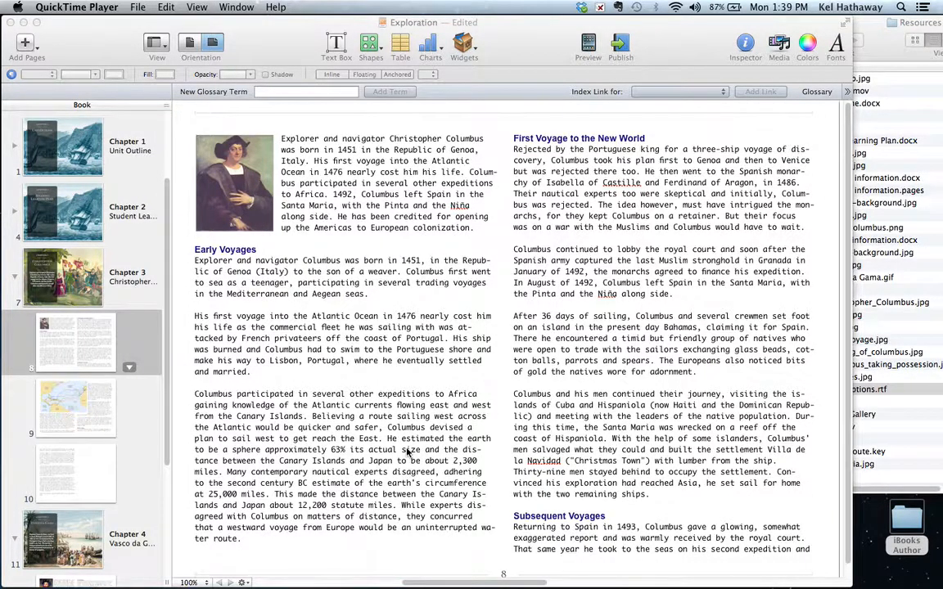
Step: Insert a Gallery widget on page 8 and place it at the head of the page's second text column
mouse_move(451, 582)
left_mouse_down()
mouse_move(643, 582)
mouse_move(426, 569)
mouse_move(449, 564)
left_mouse_up()
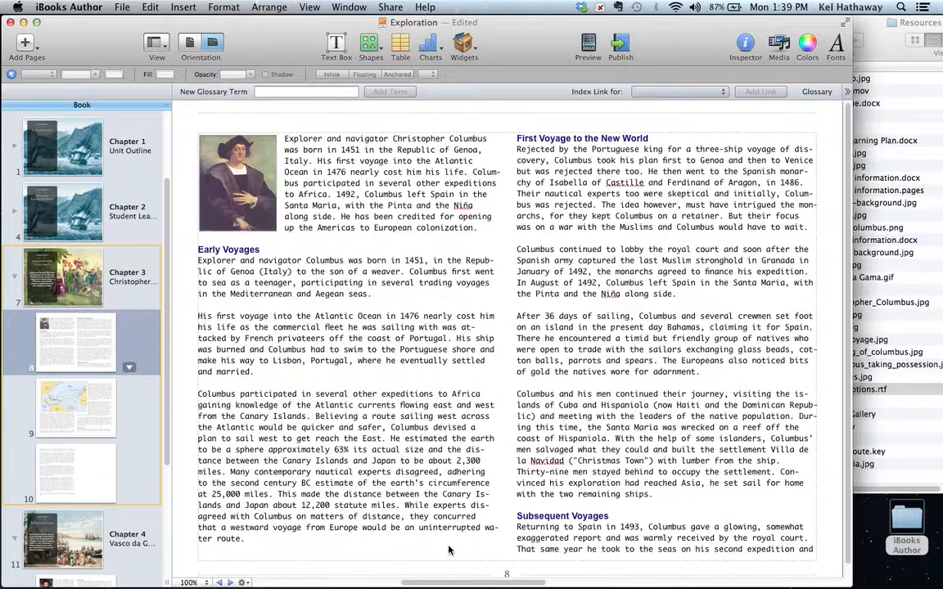
left_click(463, 45)
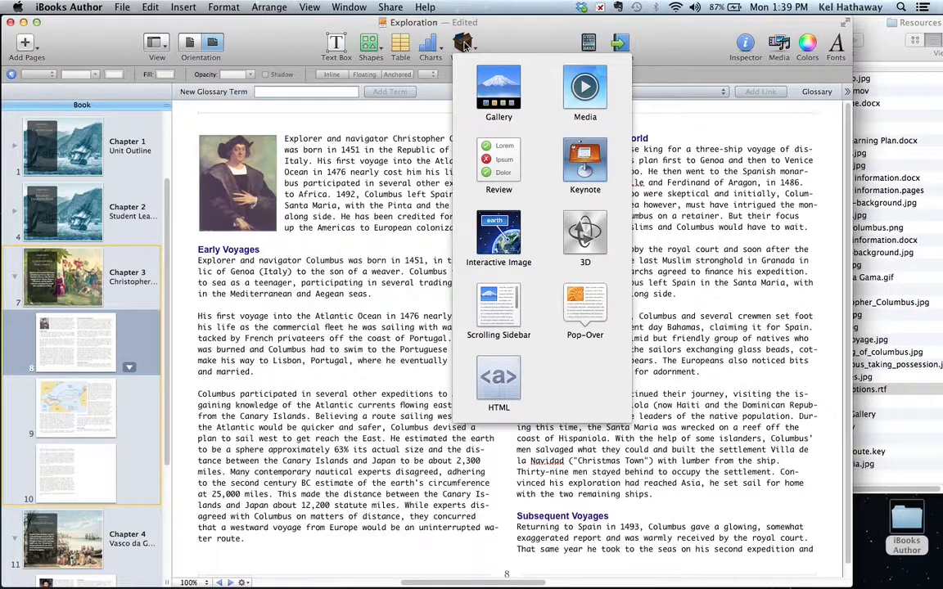
left_click(498, 92)
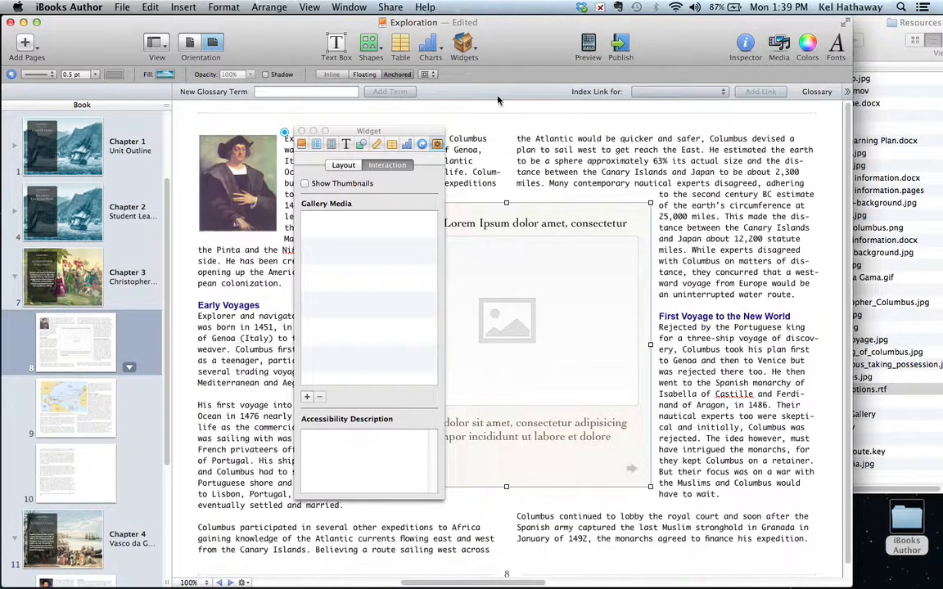
left_click_drag(422, 146, 304, 136)
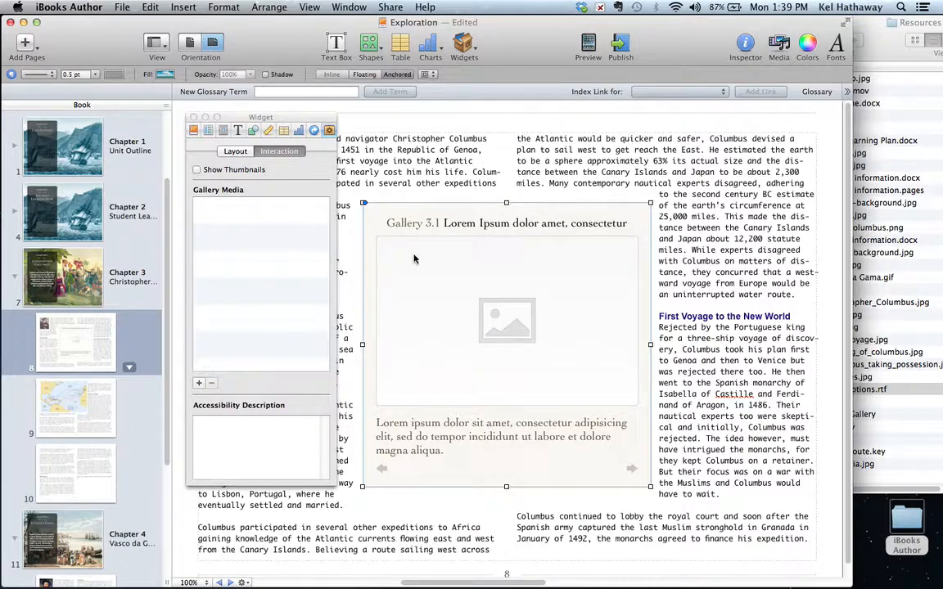
left_click_drag(565, 252, 718, 179)
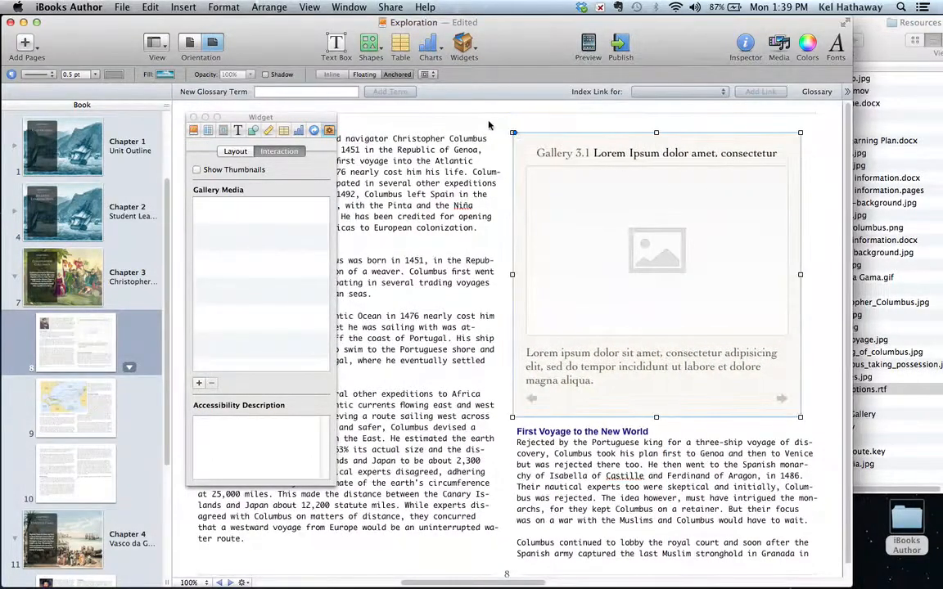
Step: Remove the gallery's title, shift the gallery up to the column's upper edge, and set its background margin to 10 pt
left_click_drag(297, 119, 426, 118)
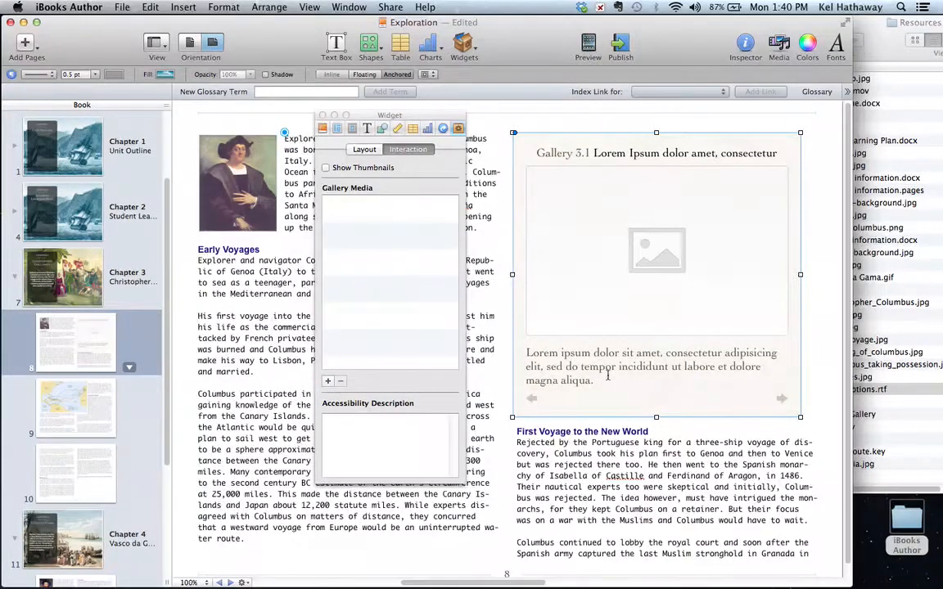
left_click(363, 150)
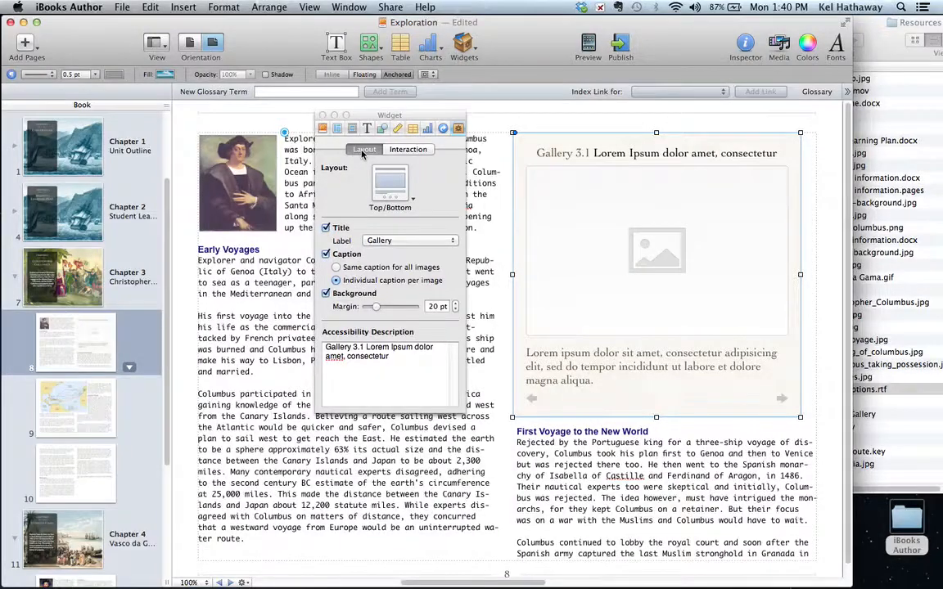
left_click(326, 229)
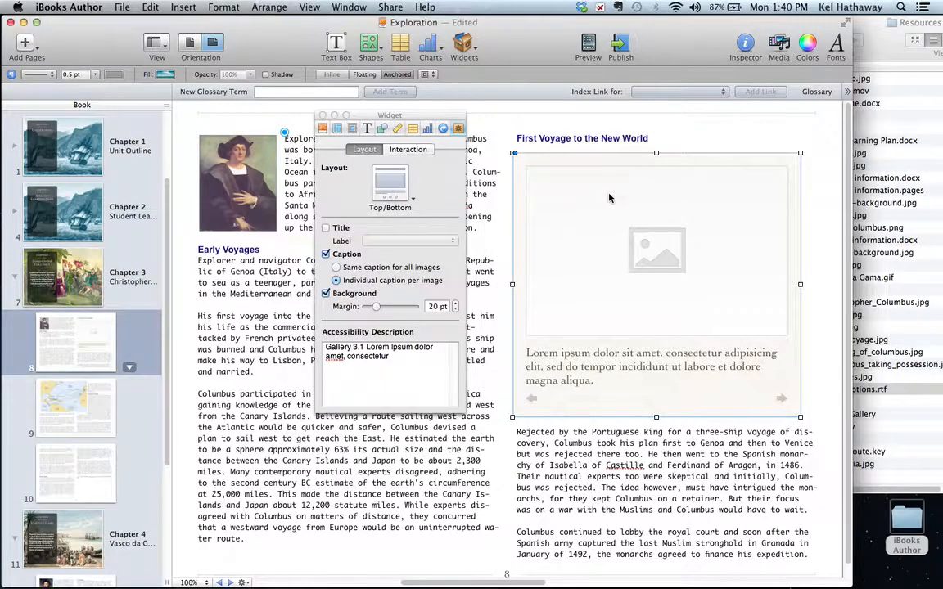
left_click_drag(610, 215, 609, 183)
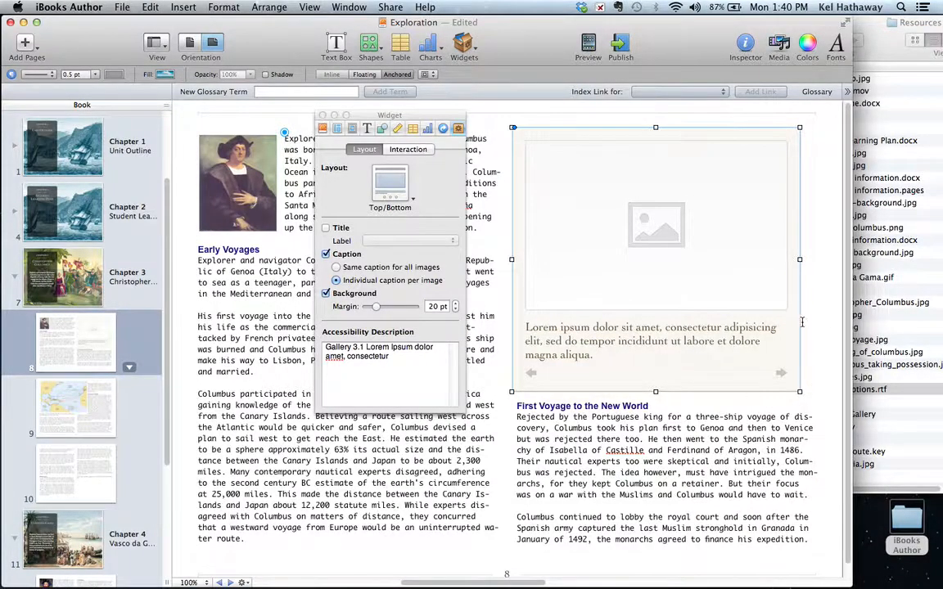
left_click_drag(377, 308, 373, 309)
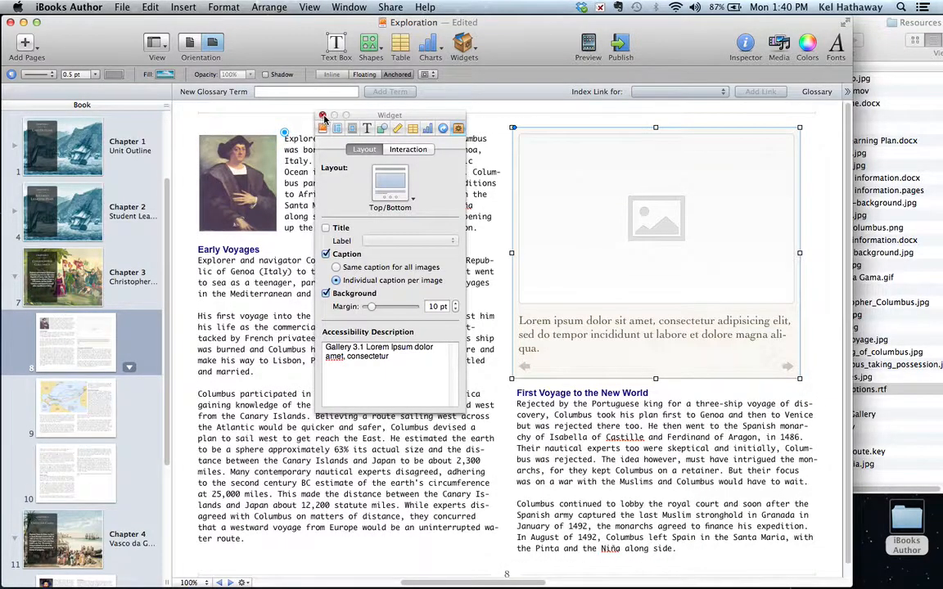
left_click(322, 116)
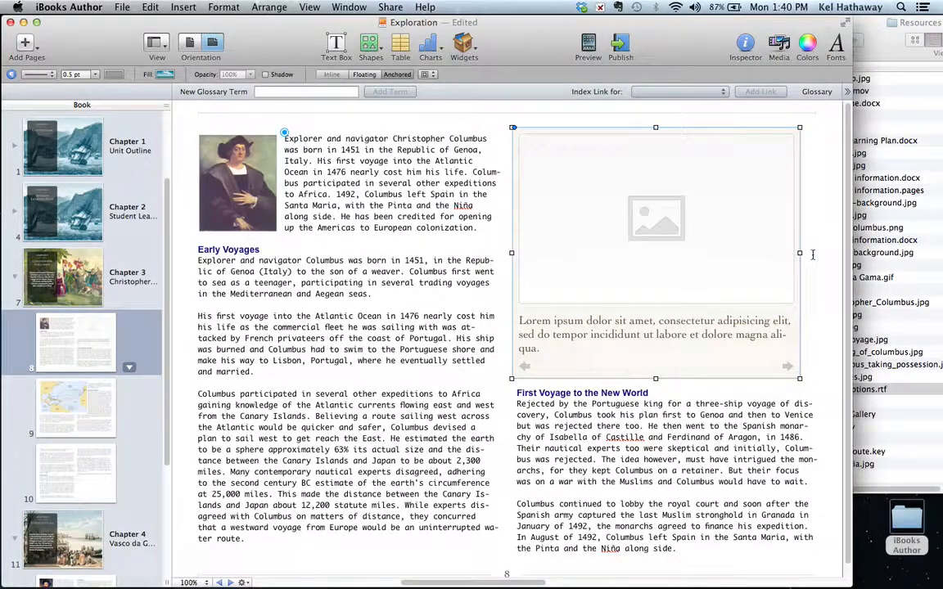
Step: Add the seven images from 01-Christopher_Columbus.jpg to 07-voyages.jpg in the 13-Gallery folder to the gallery widget
left_click(917, 282)
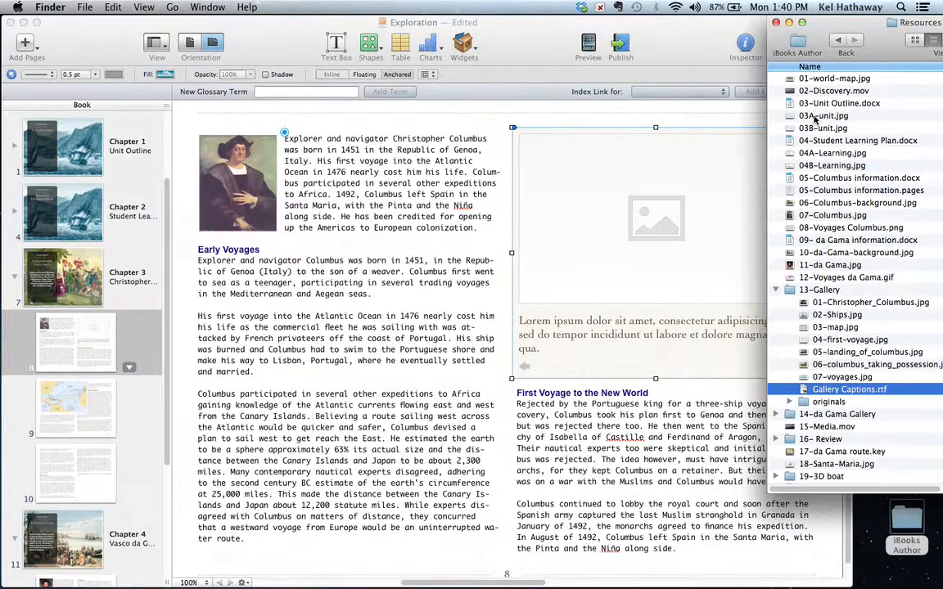
left_click(829, 303)
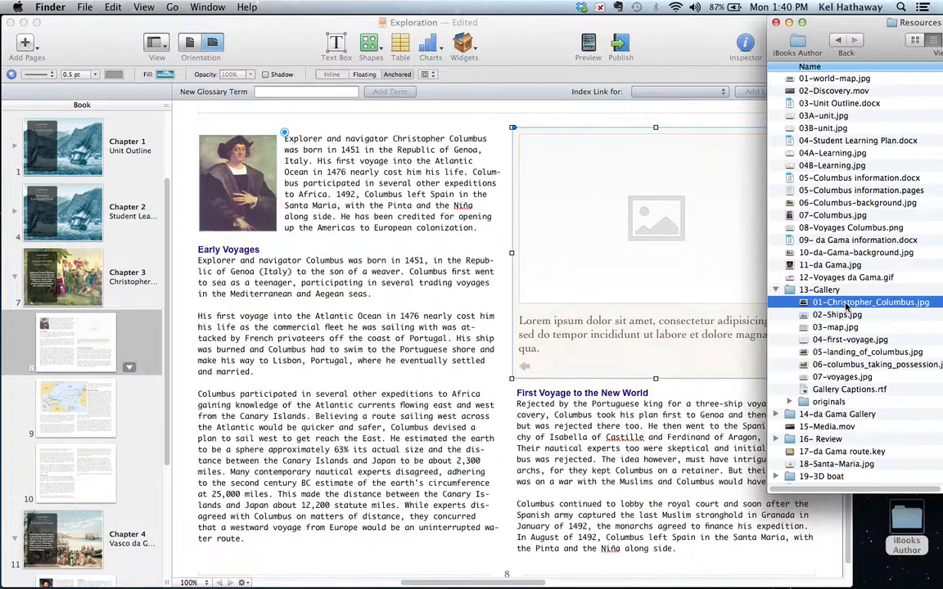
left_click(841, 378, "shift")
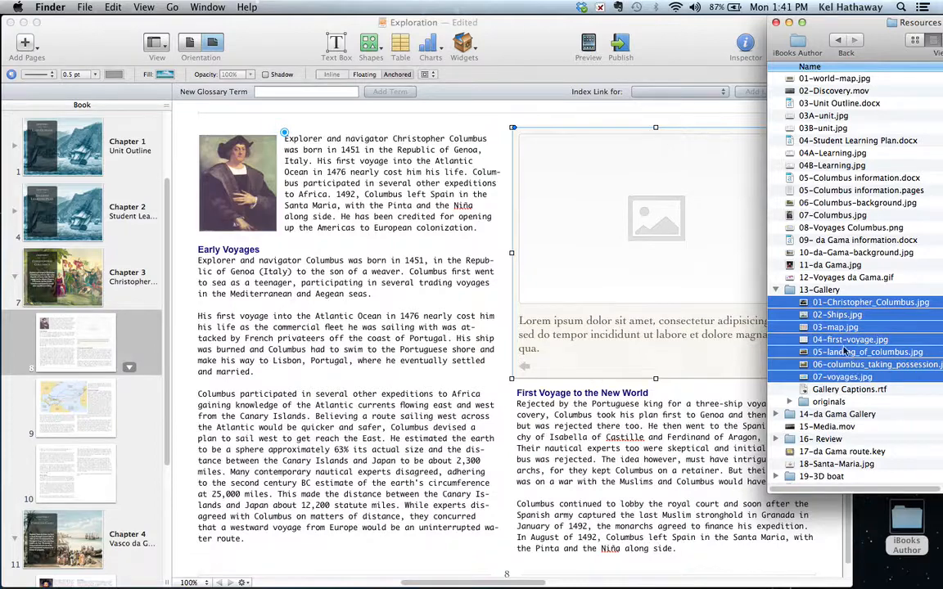
left_click_drag(834, 330, 627, 318)
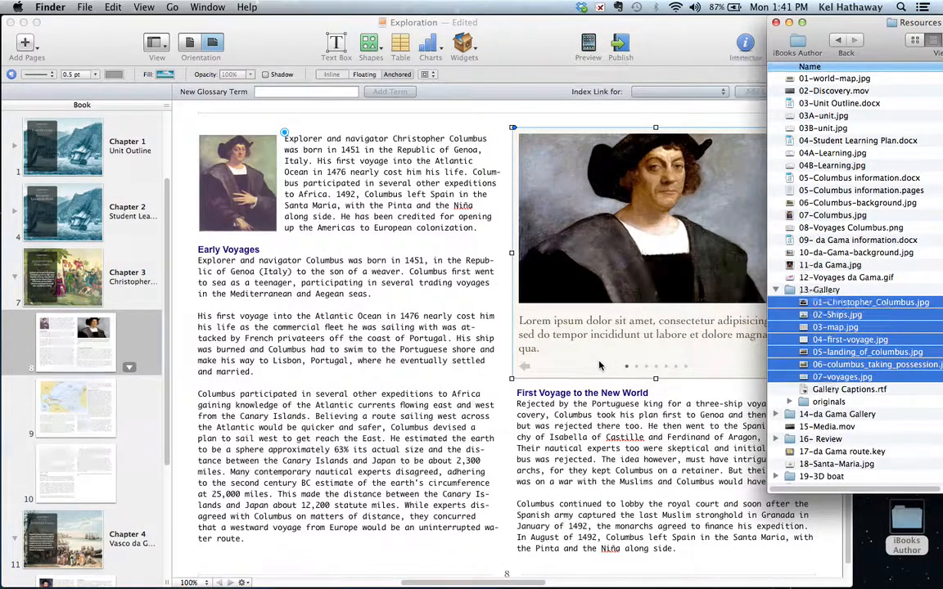
Step: Page through all the gallery's images to check them, and return to the first one
left_click(543, 330)
left_click(788, 369)
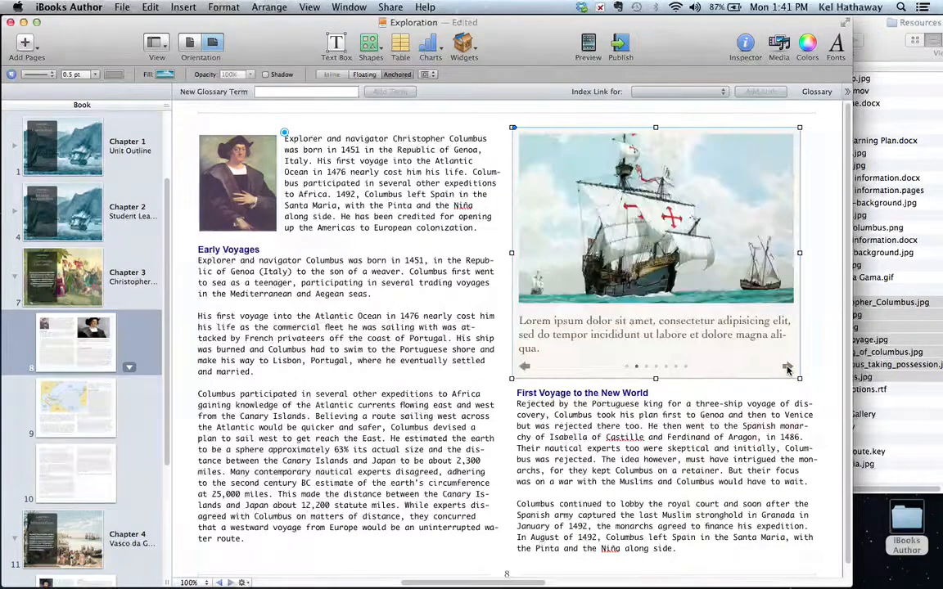
left_click(787, 370)
left_click(788, 369)
left_click(787, 369)
left_click(787, 369)
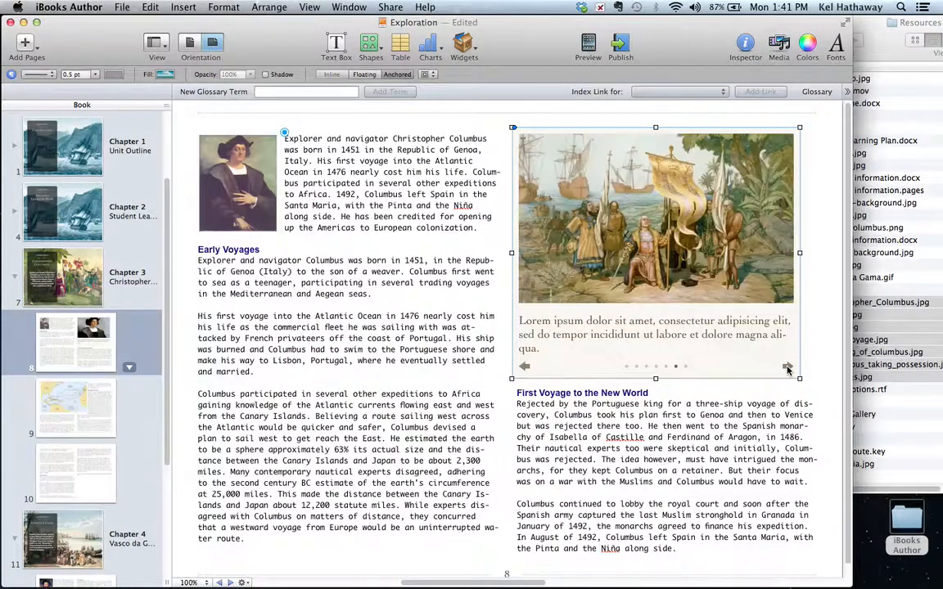
left_click(787, 370)
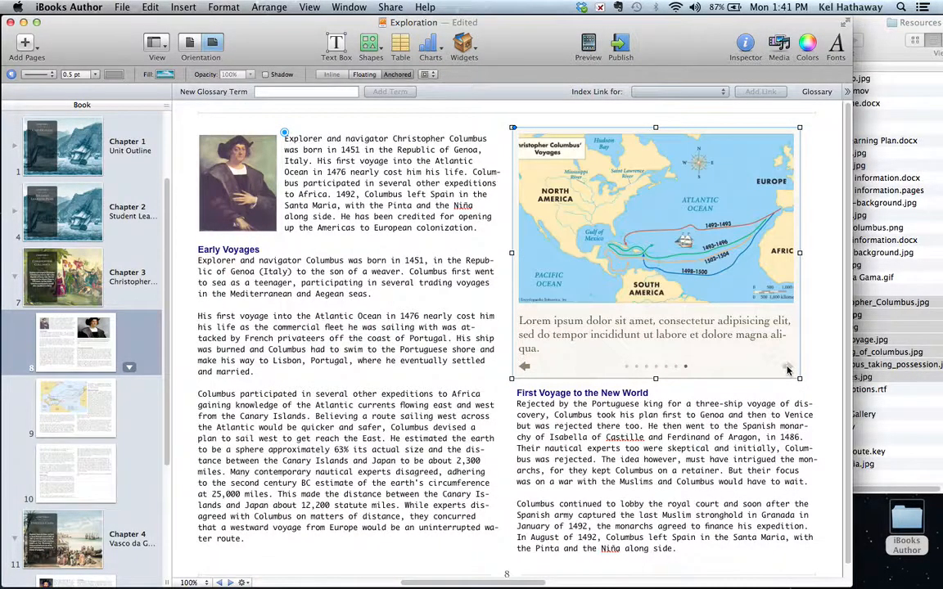
left_click(524, 368)
left_click(525, 367)
left_click(525, 367)
left_click(525, 367)
left_click(525, 367)
left_click(525, 368)
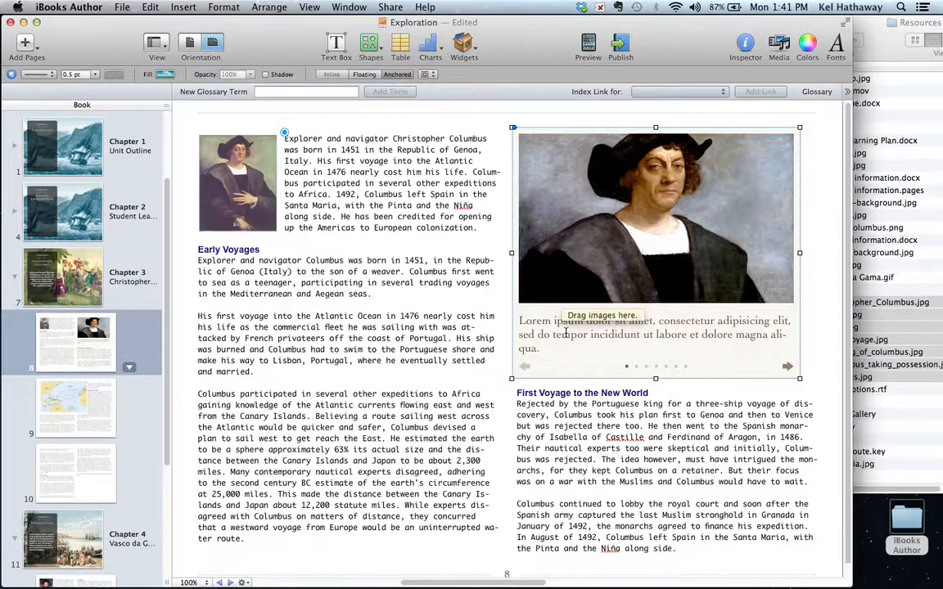
Step: Open Gallery Captions.rtf from the 13-Gallery folder and move its window clear of the first gallery caption
left_click(865, 321)
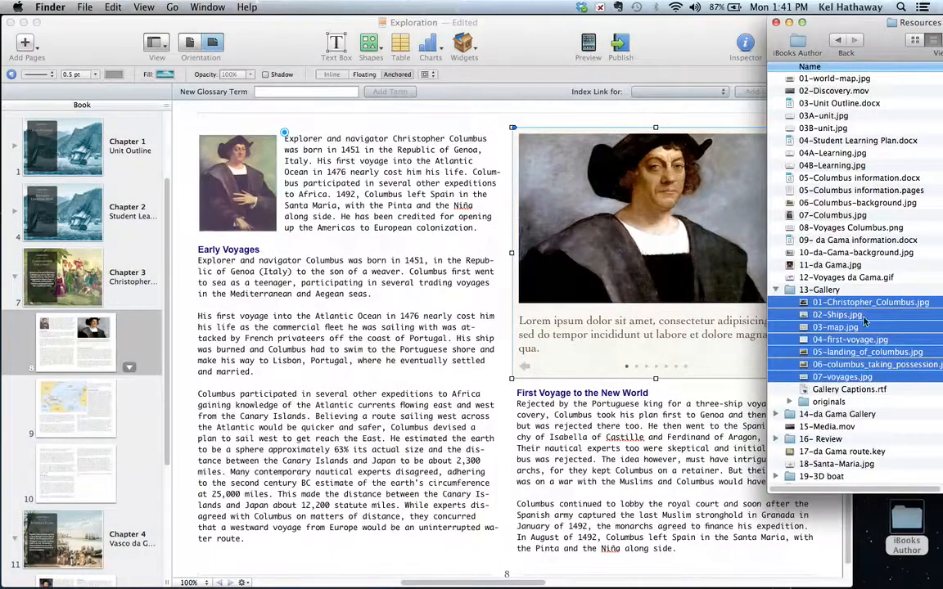
left_click(848, 391)
double_click(849, 390)
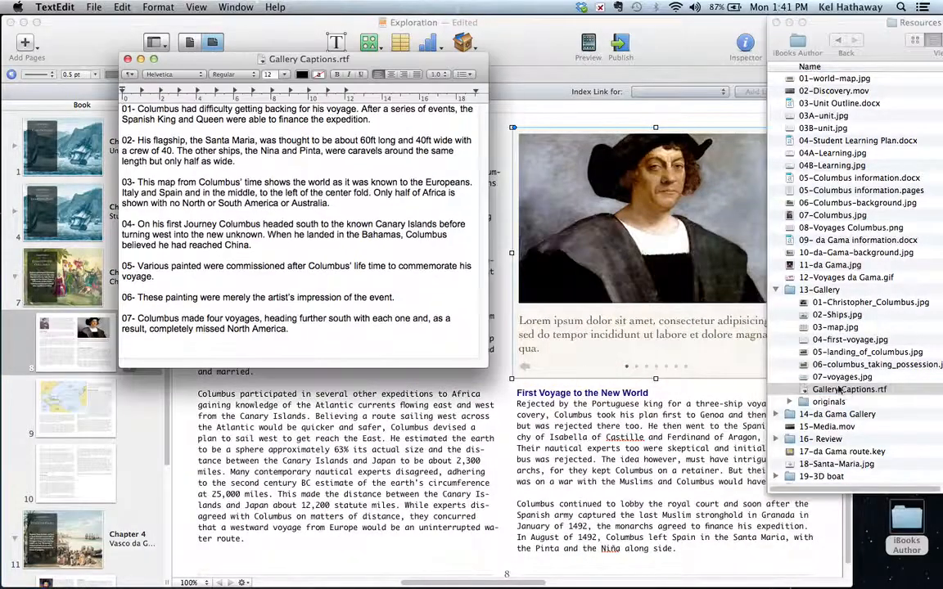
left_click_drag(408, 66, 859, 286)
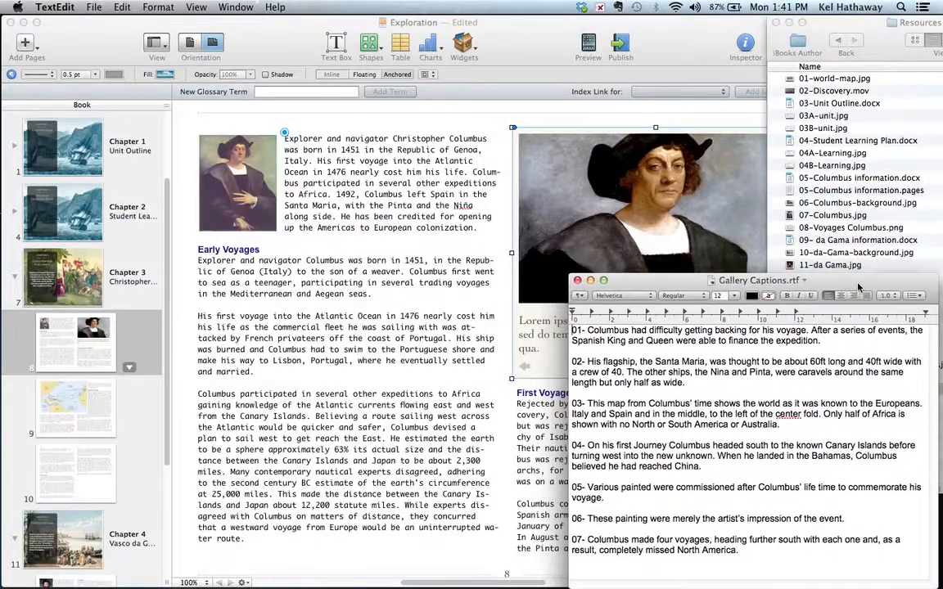
Step: Replace the Columbus portrait's placeholder caption with the text of caption 01 from Gallery Captions.rtf, leaving out the number
triple_click(729, 333)
left_click(588, 330, "shift")
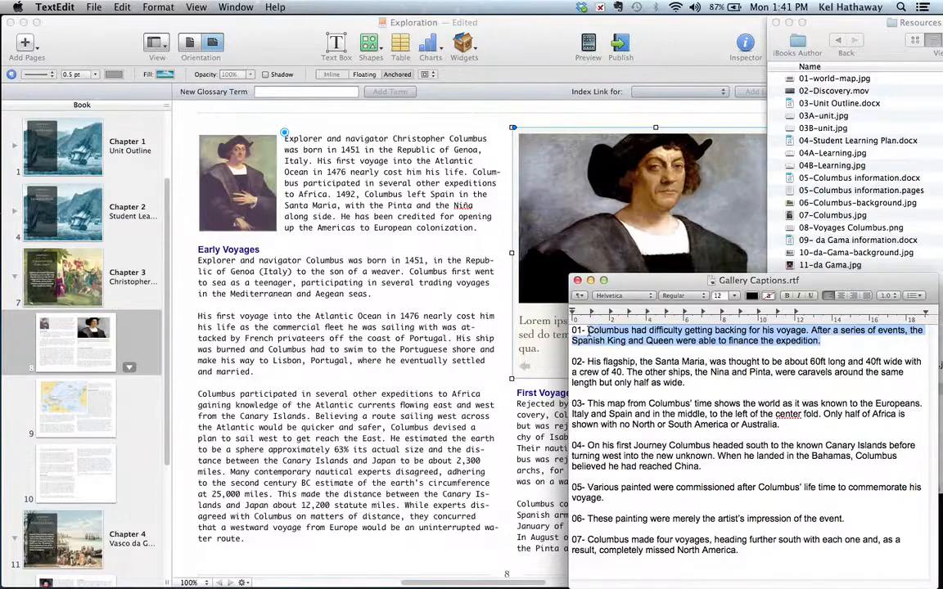
key("super+c")
triple_click(539, 335)
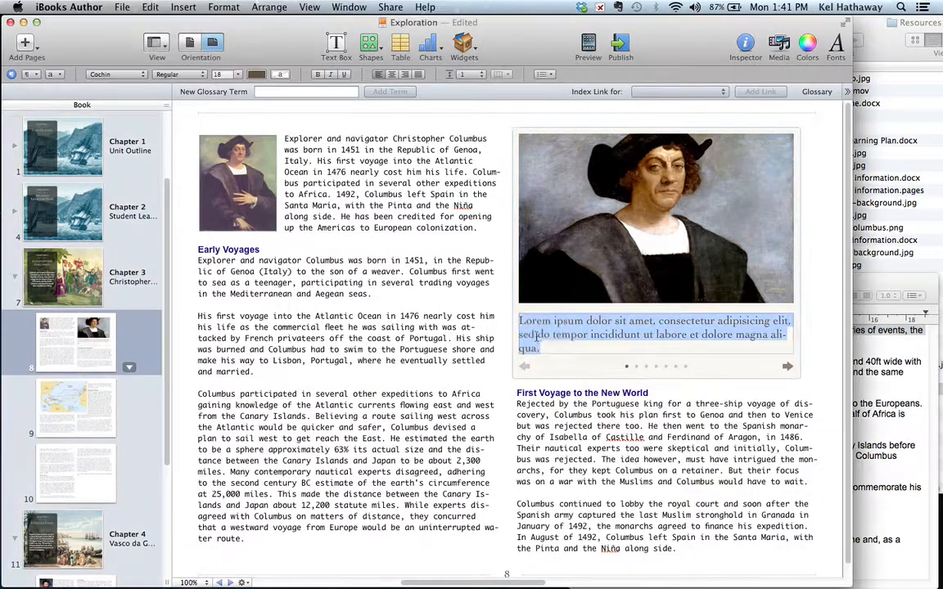
key("super+v")
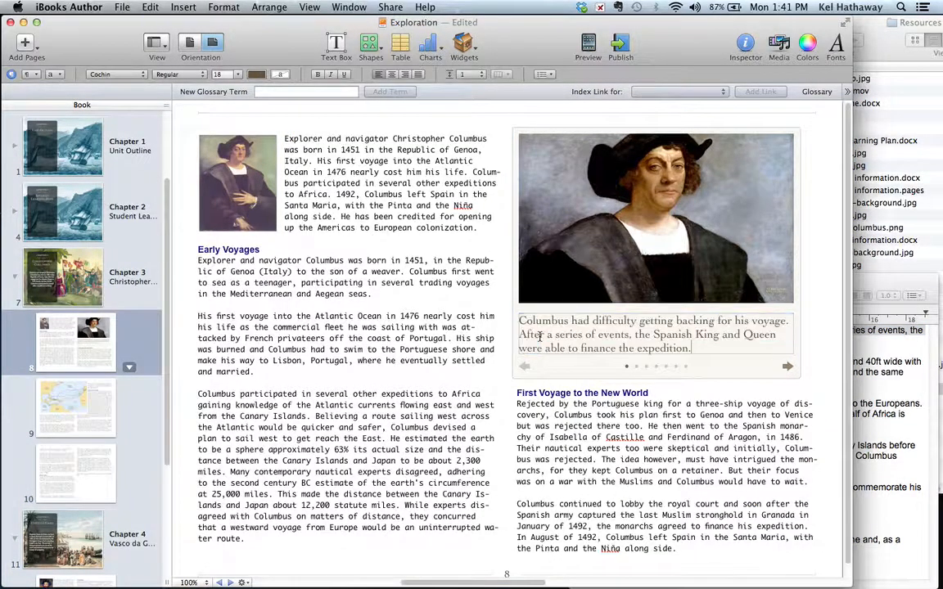
Step: Replace the placeholder caption of the second gallery image, the ships, with the text of caption 02, without its number
left_click(787, 366)
key("super+Tab")
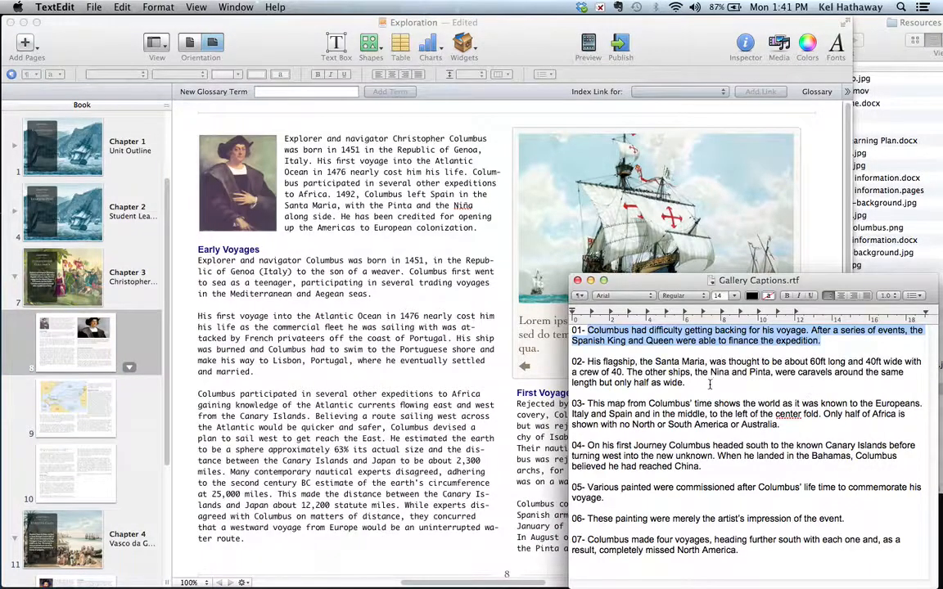
left_click_drag(686, 383, 586, 361)
key("super+c")
key("super+Tab")
triple_click(550, 337)
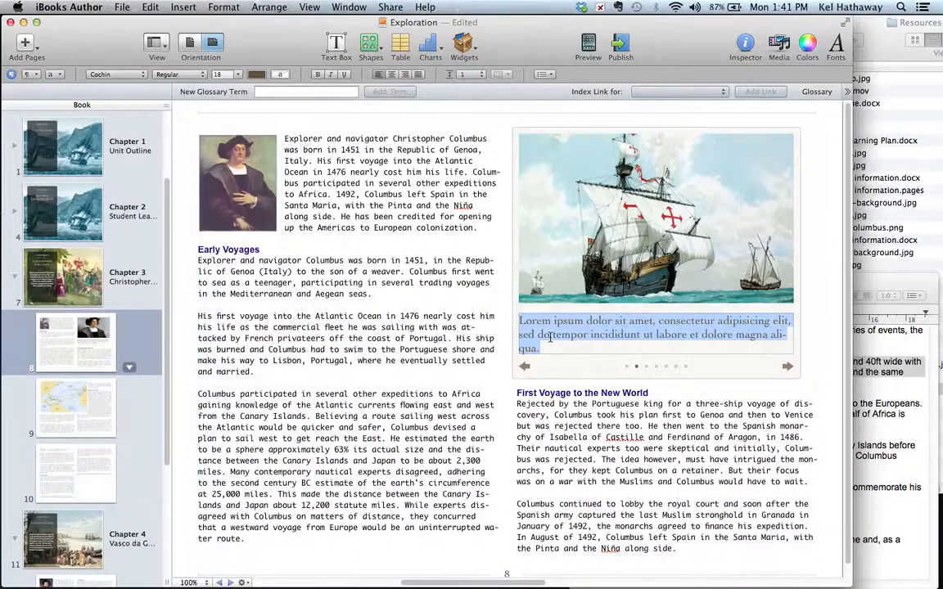
key("super+v")
Step: Replace the placeholder caption of the third gallery image, the old world map, with the text of caption 03, without its number
left_click(787, 380)
key("super+Tab")
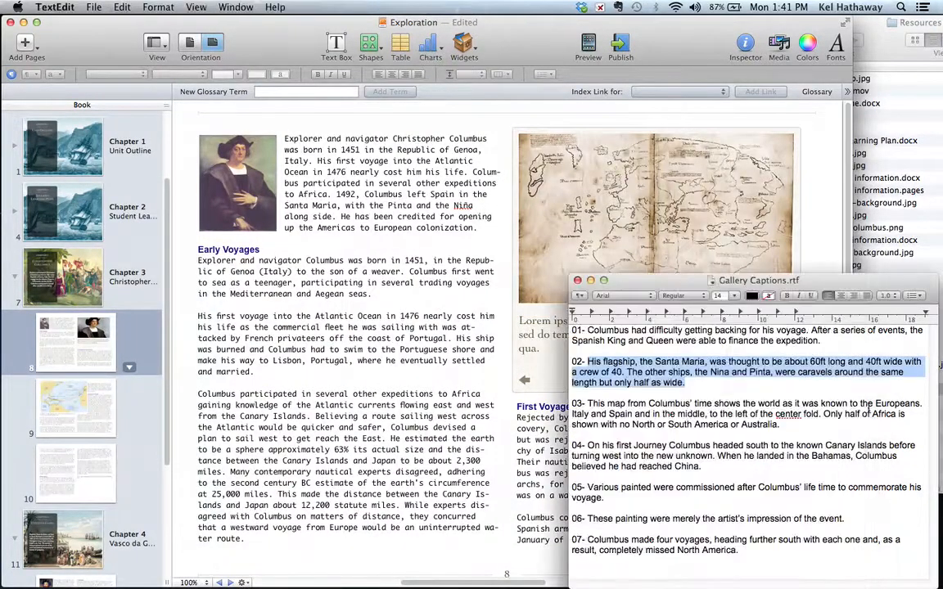
left_click_drag(779, 425, 590, 404)
key("super+c")
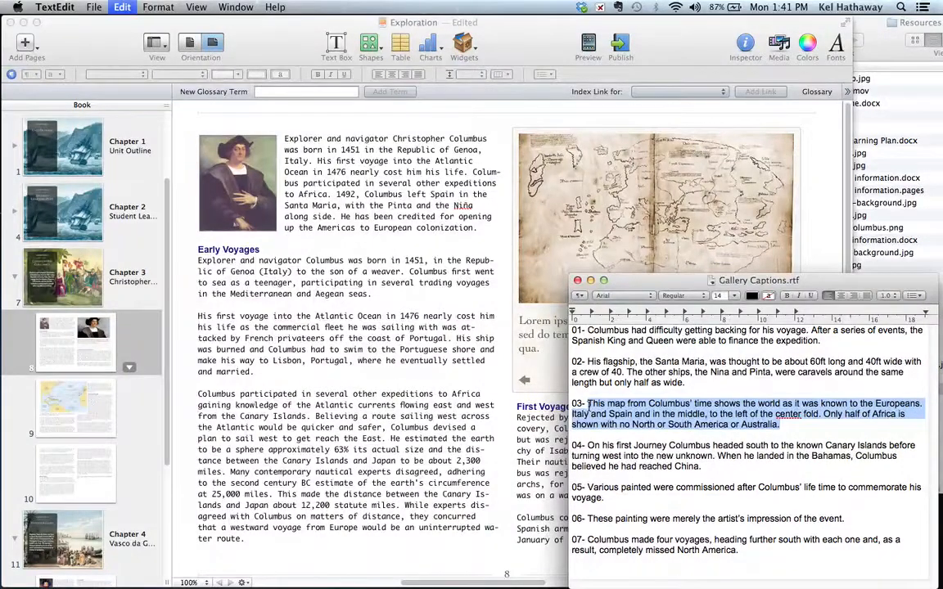
triple_click(536, 337)
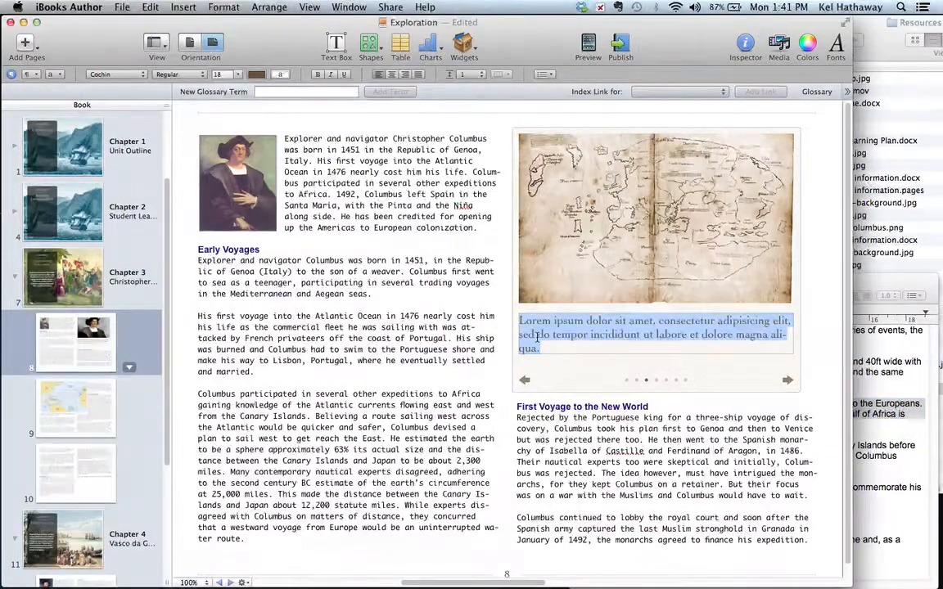
key("super+v")
Step: Replace the placeholder caption of the fourth gallery image, the first voyage map, with the text of caption 04, without its number
left_click(787, 380)
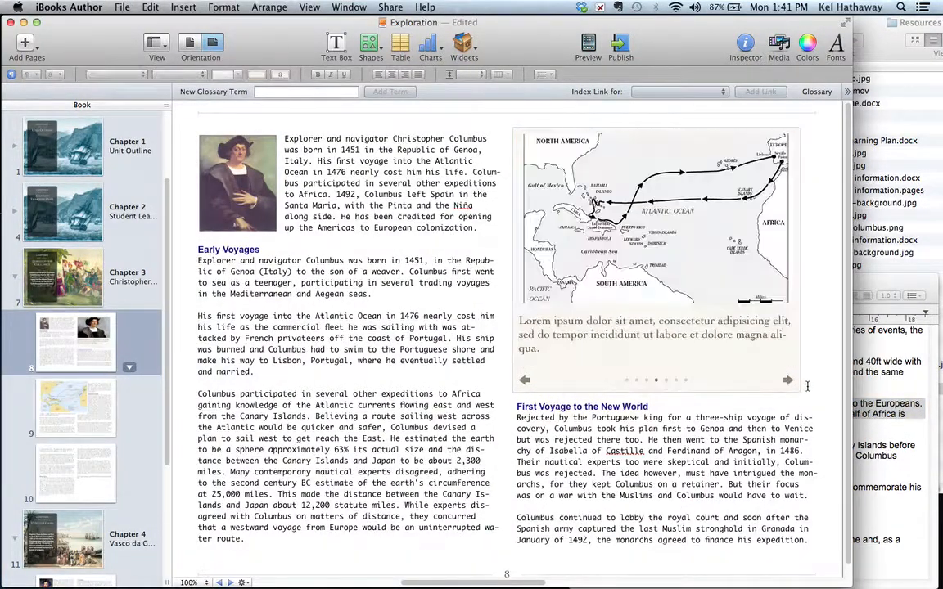
left_click(879, 451)
left_click_drag(708, 472, 591, 447)
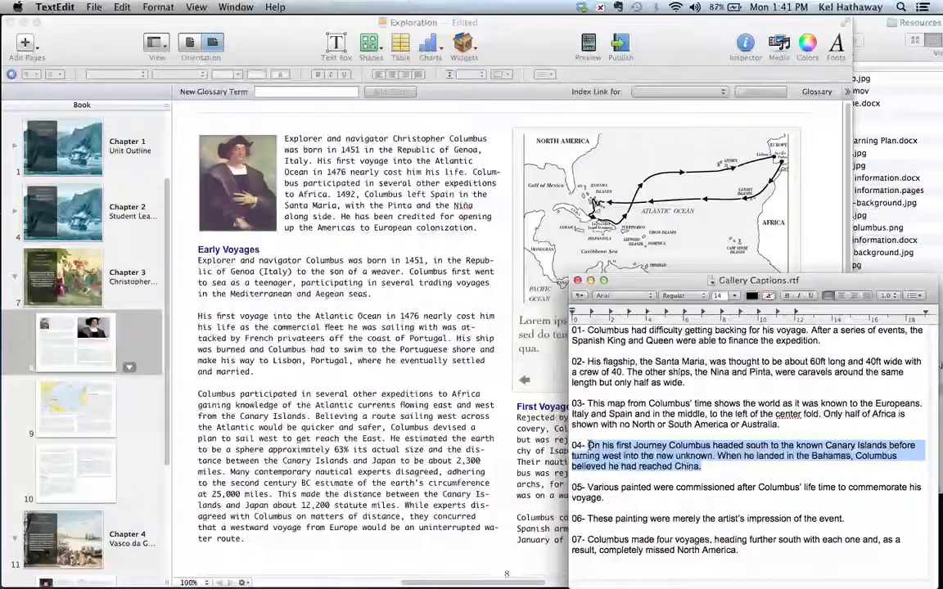
left_click(533, 342)
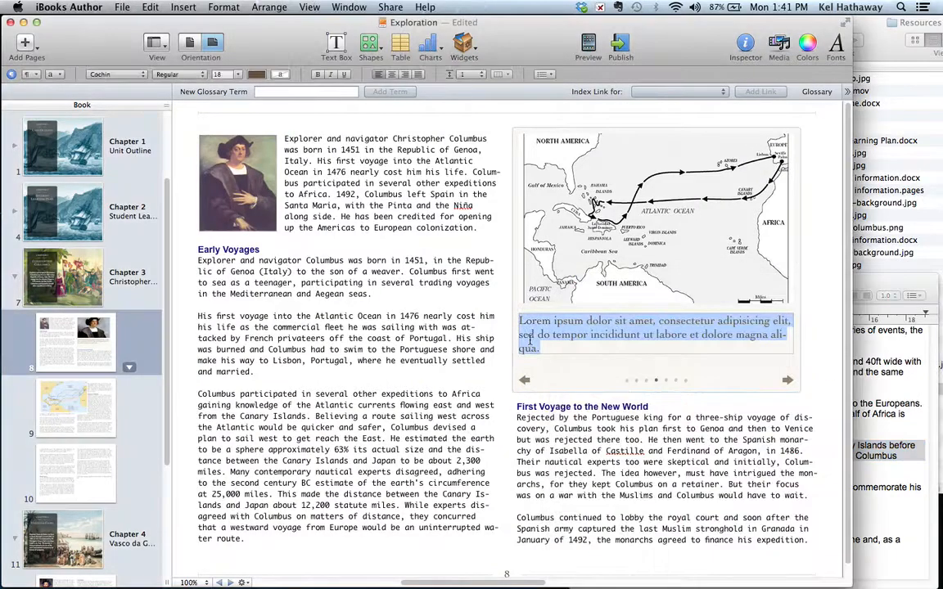
key("super+v")
Step: Replace the placeholder caption of the fifth gallery image, the landing of Columbus, with the text of caption 05, without its number
left_click(787, 380)
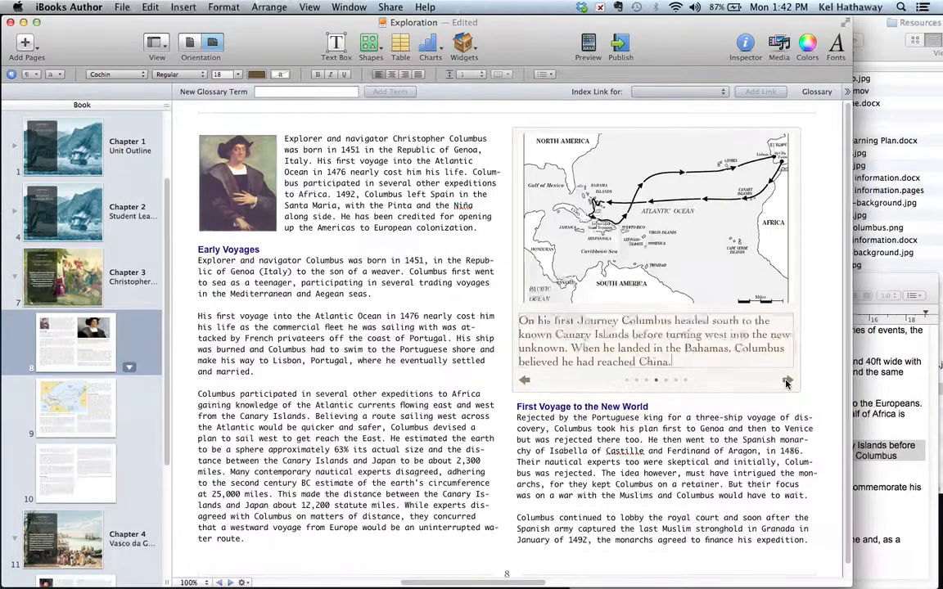
left_click(889, 488)
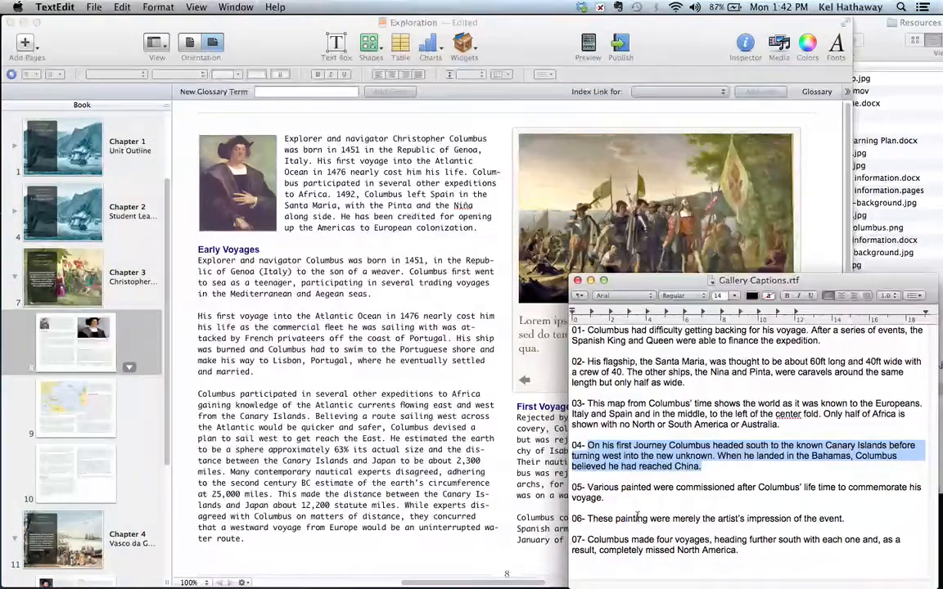
left_click_drag(605, 498, 587, 488)
key("super+c")
left_click(544, 334)
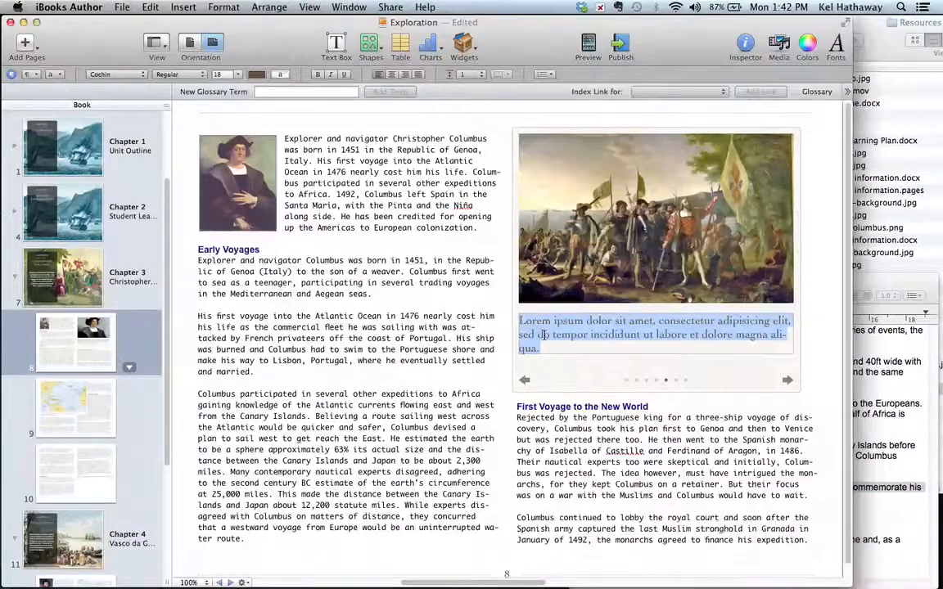
key("super+v")
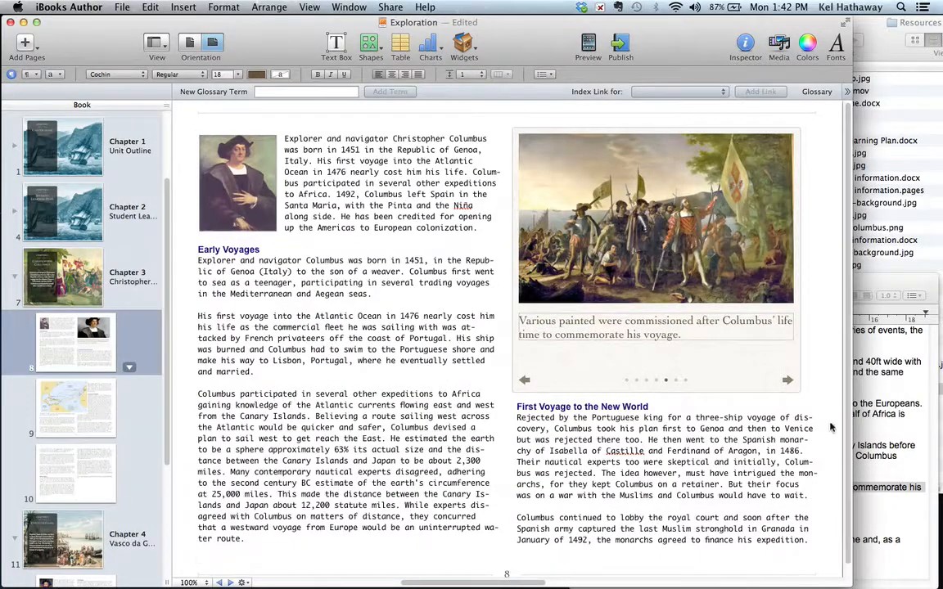
Step: Replace the placeholder caption of the sixth gallery image, Columbus taking possession, with the text of caption 06, without its number
left_click(788, 382)
key("super+Tab")
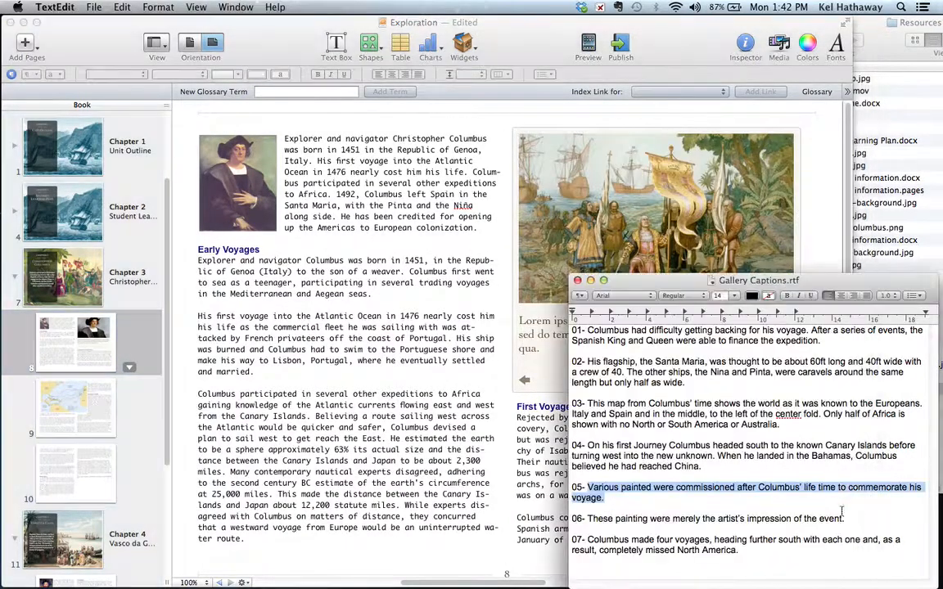
left_click(852, 519)
left_click_drag(851, 519, 589, 519)
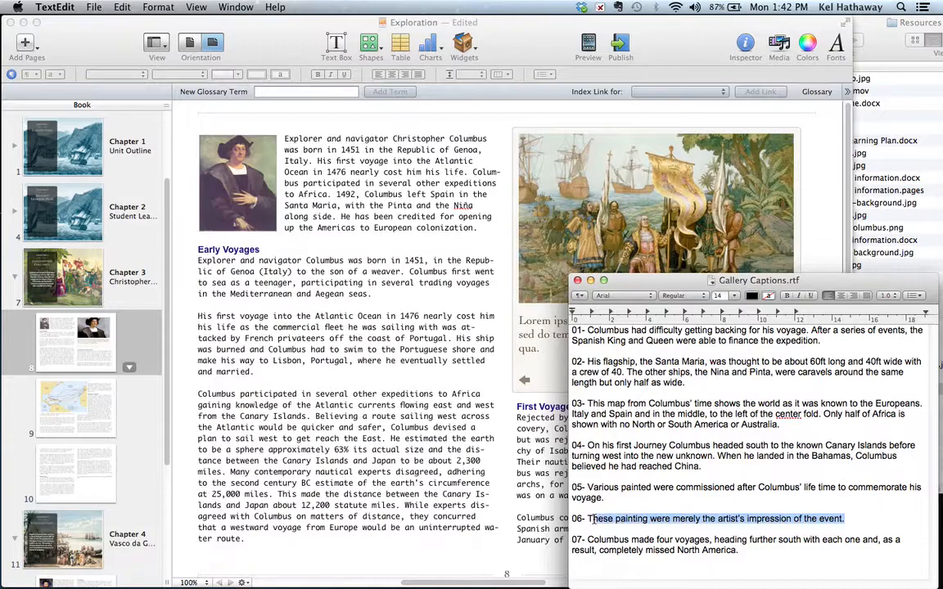
triple_click(548, 338)
key("super+v")
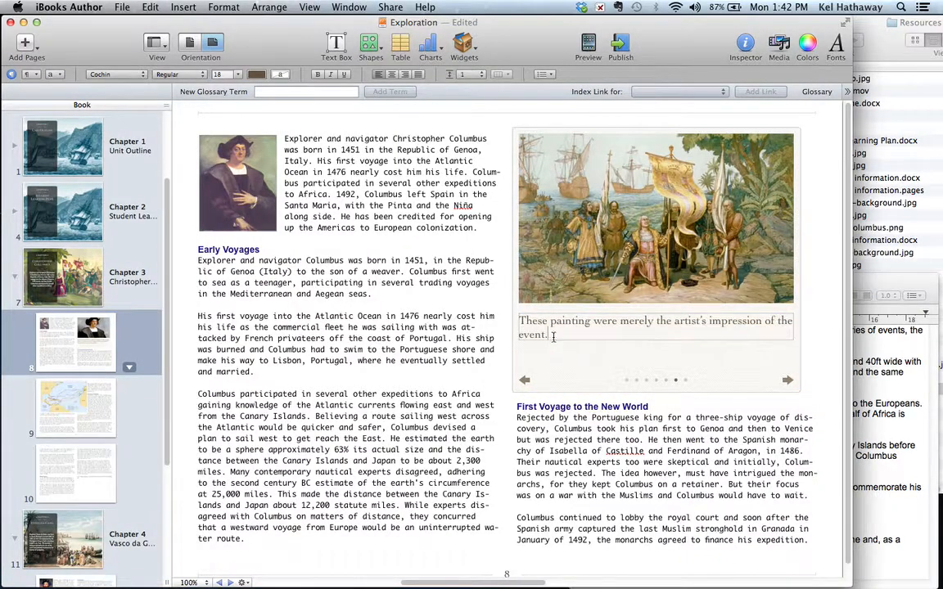
Step: Replace the placeholder caption of the seventh gallery image, the map of the voyages, with the text of caption 07, without its number
left_click(787, 379)
left_click(879, 528)
left_click_drag(740, 550, 593, 538)
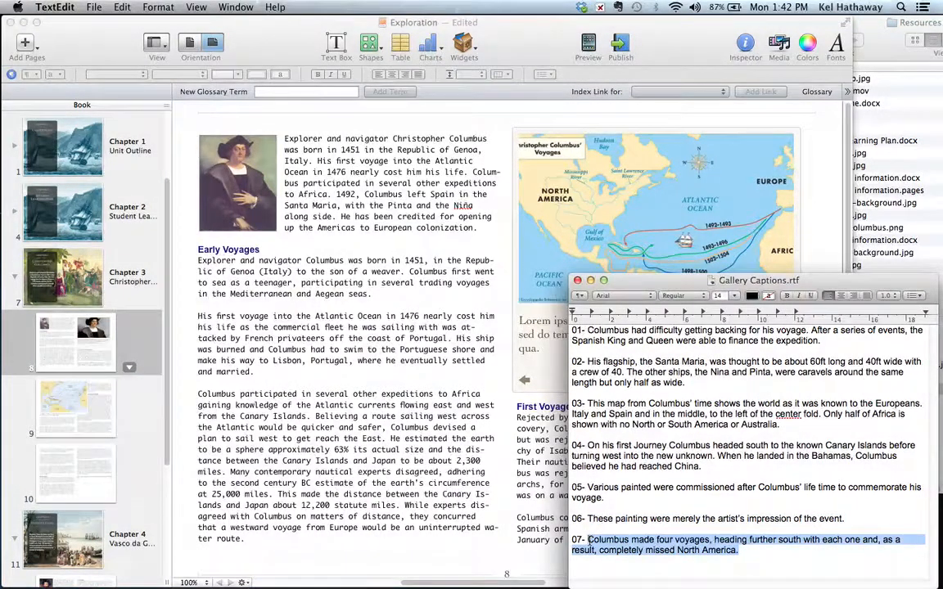
left_click(474, 314)
triple_click(536, 350)
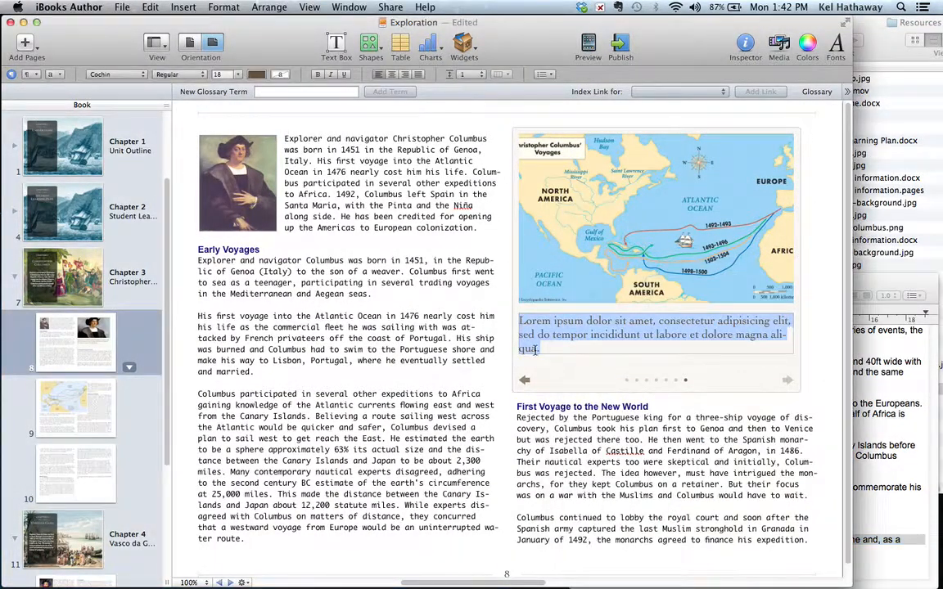
key("super+v")
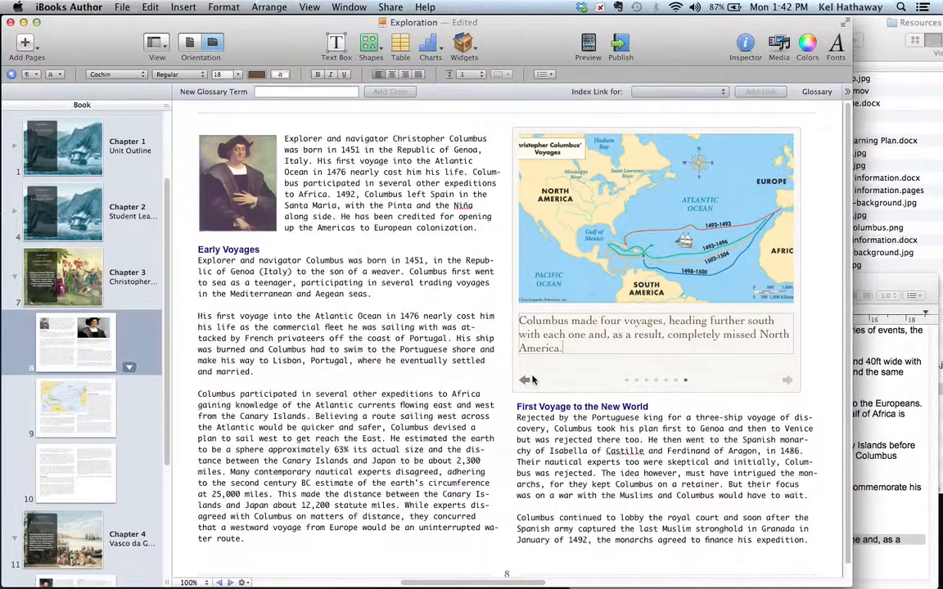
Step: Page through the gallery from the first image to the last to check each image's caption
left_click(638, 382)
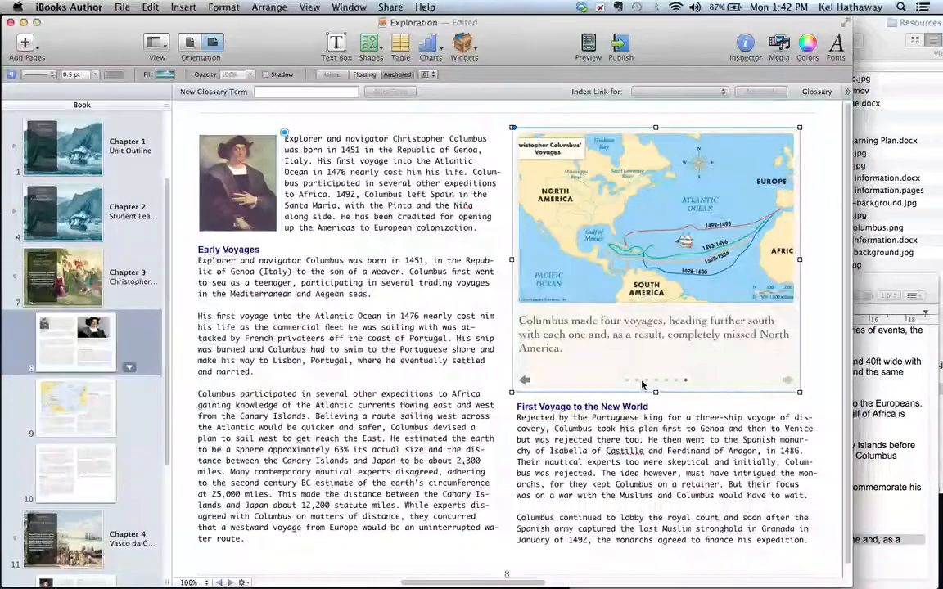
left_click(637, 381)
left_click(646, 381)
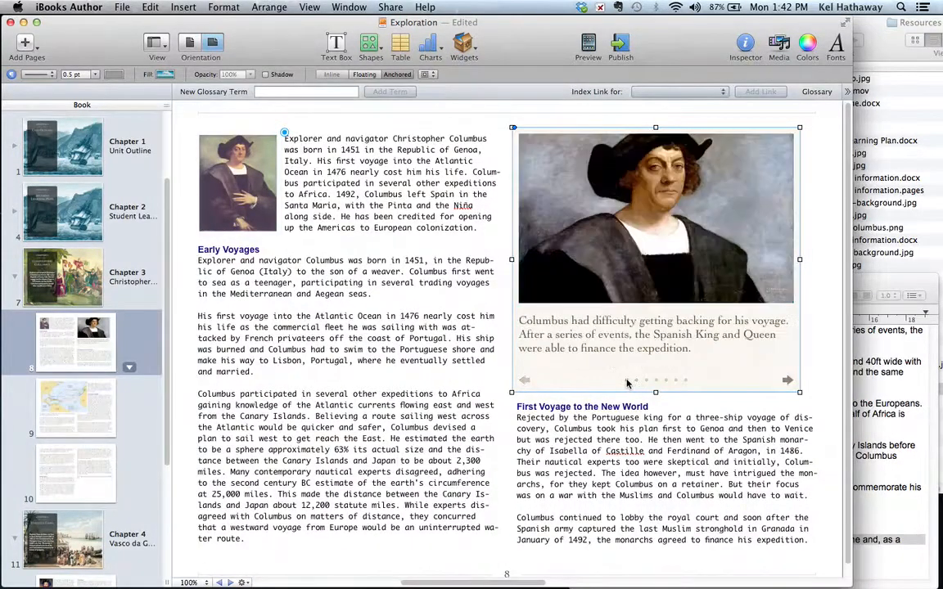
left_click(786, 382)
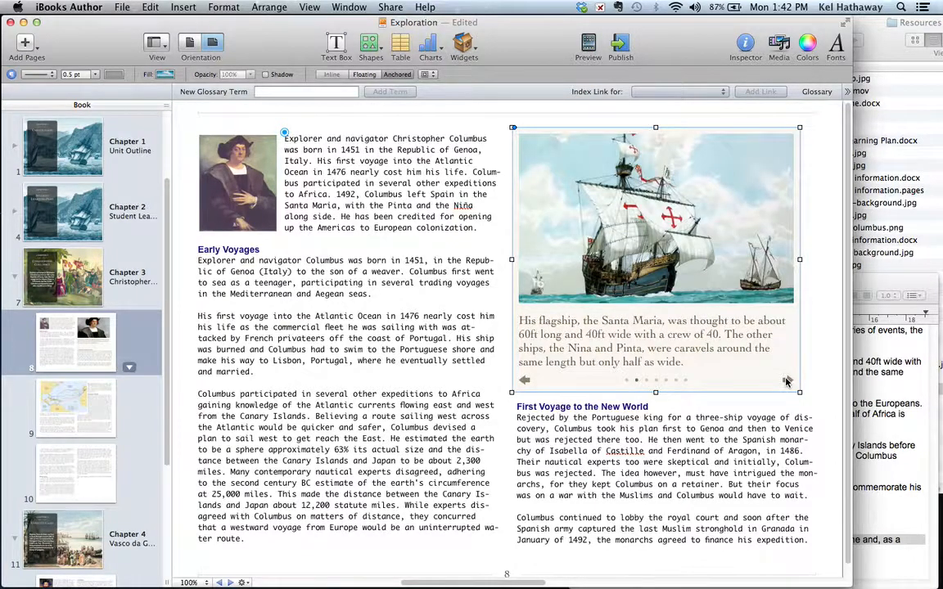
left_click(786, 381)
left_click(786, 381)
left_click(786, 381)
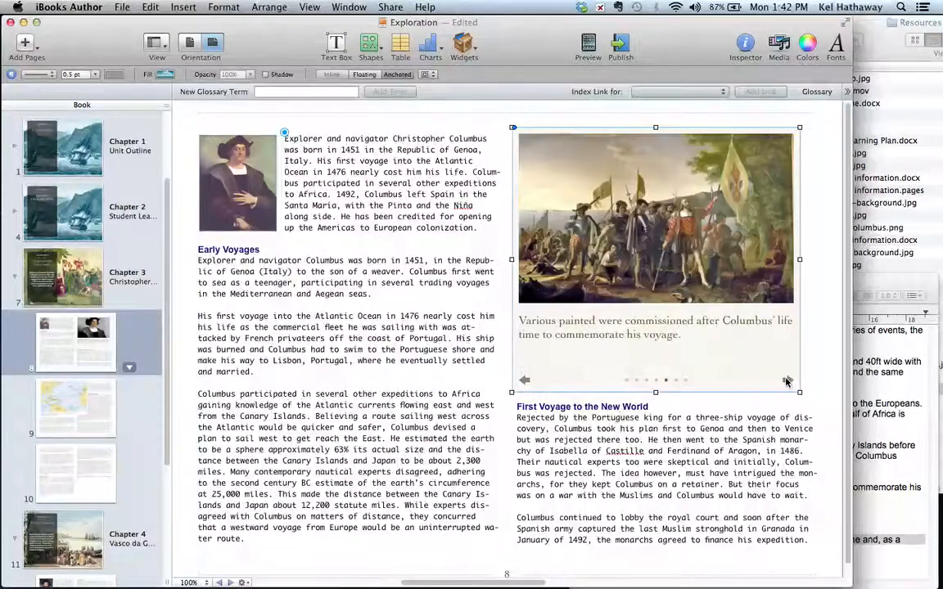
left_click(786, 381)
left_click(786, 382)
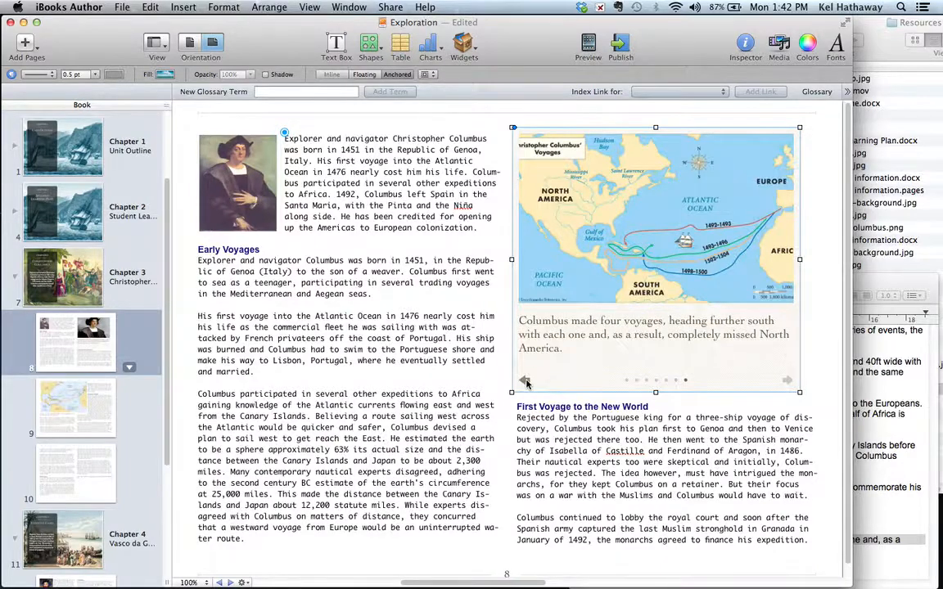
left_click(525, 382)
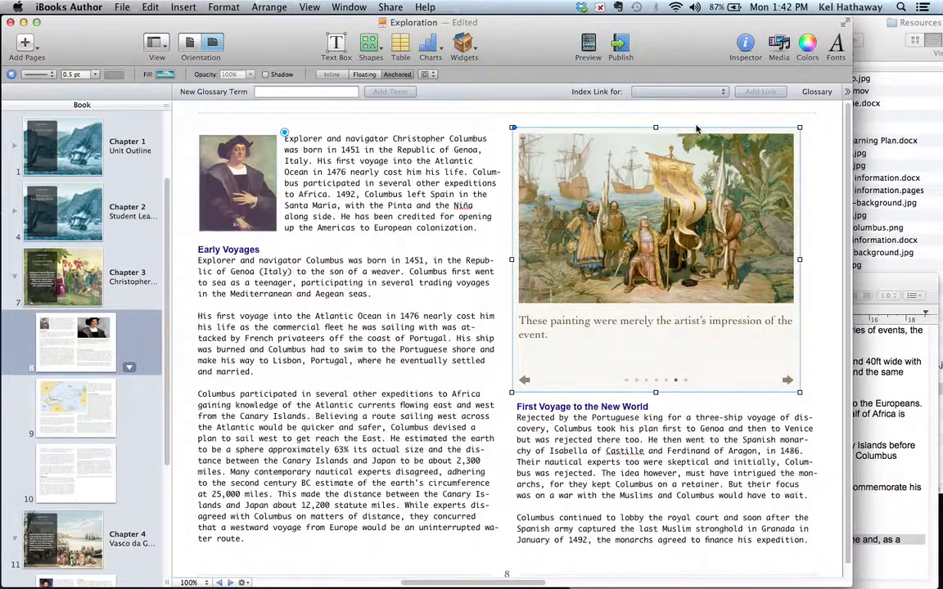
Step: Show thumbnails in the gallery widget through its interaction settings in the inspector
left_click(745, 45)
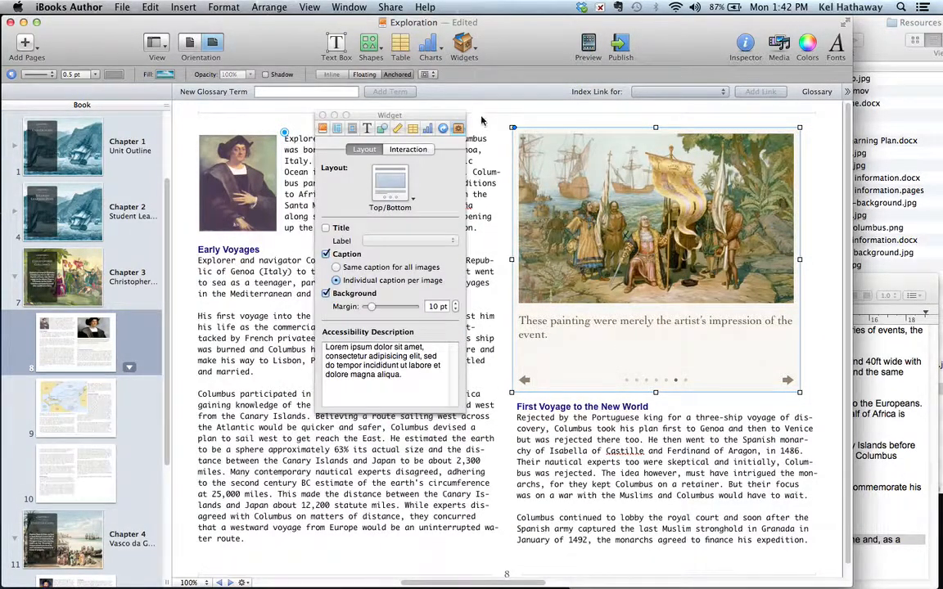
left_click_drag(378, 115, 324, 122)
left_click(354, 155)
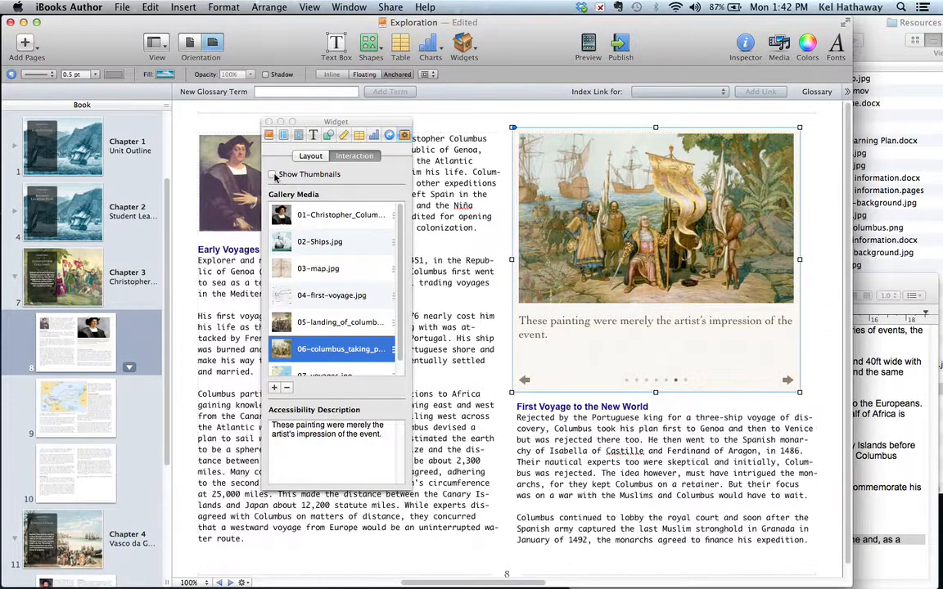
left_click(272, 174)
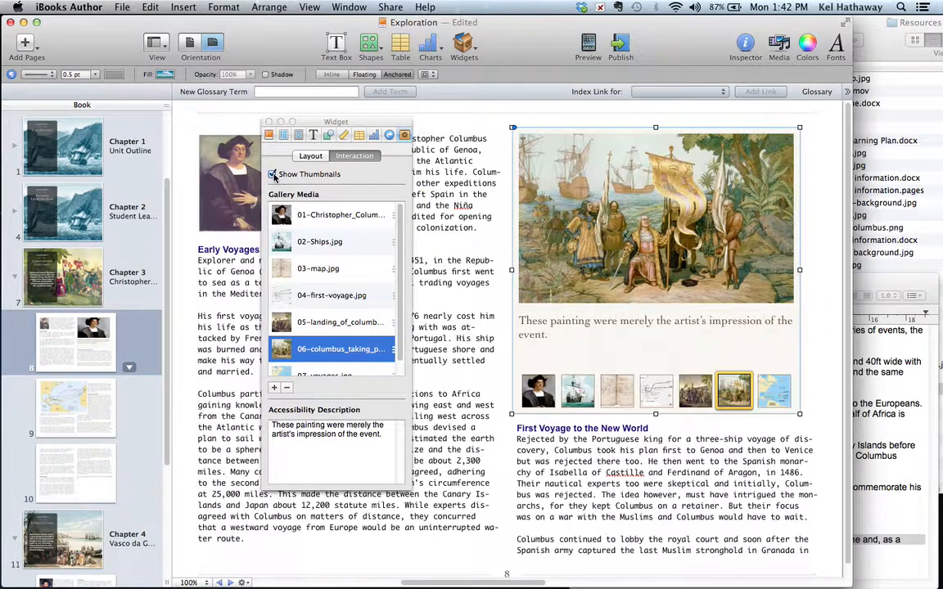
Step: Browse the gallery images in varying order using their thumbnails, ending on the ships image
left_click(575, 394)
left_click(737, 394)
left_click(655, 392)
left_click(774, 392)
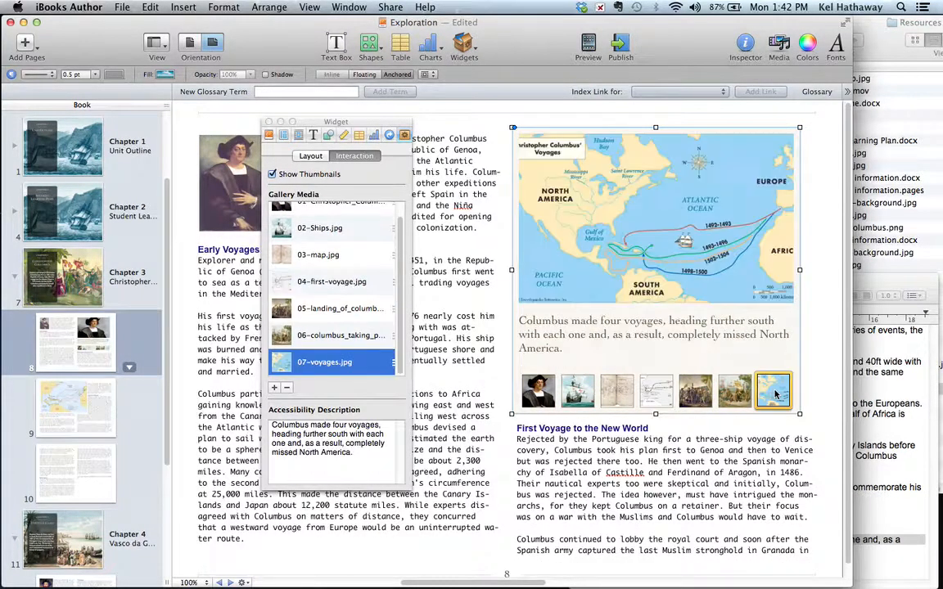
left_click(538, 391)
left_click(616, 392)
left_click(684, 393)
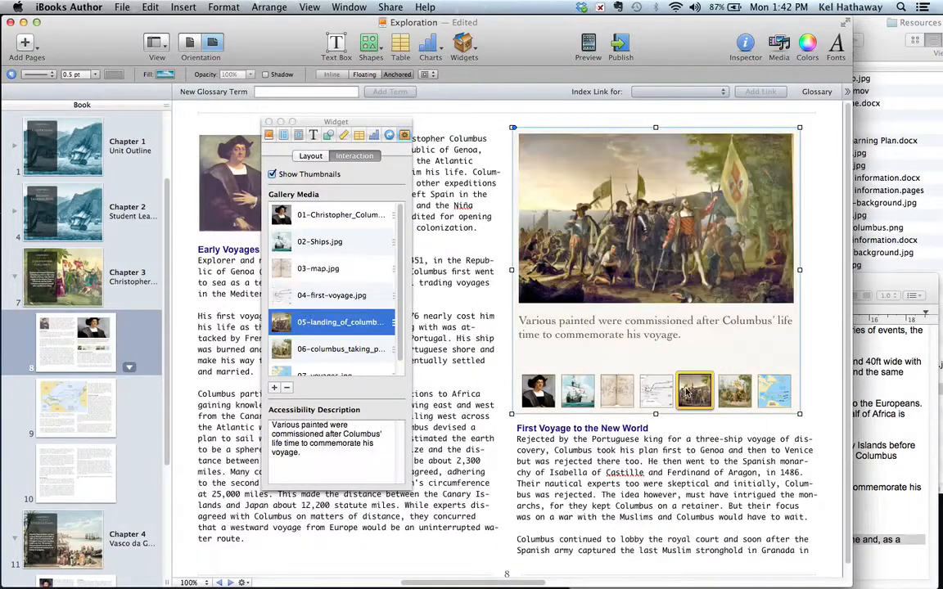
left_click(578, 392)
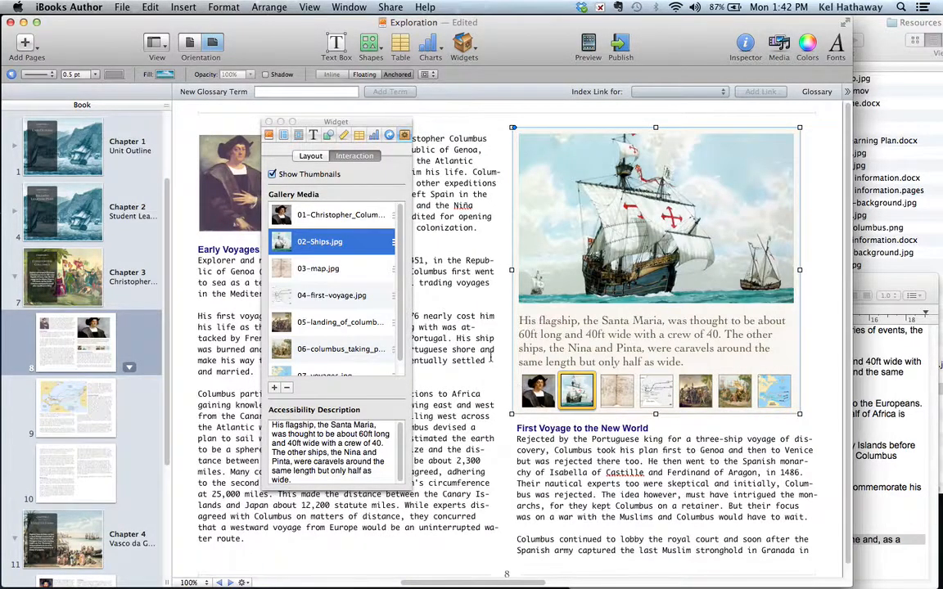
Step: Hide the gallery thumbnails again and step through the images in both directions, ending on the first voyage map
left_click(271, 174)
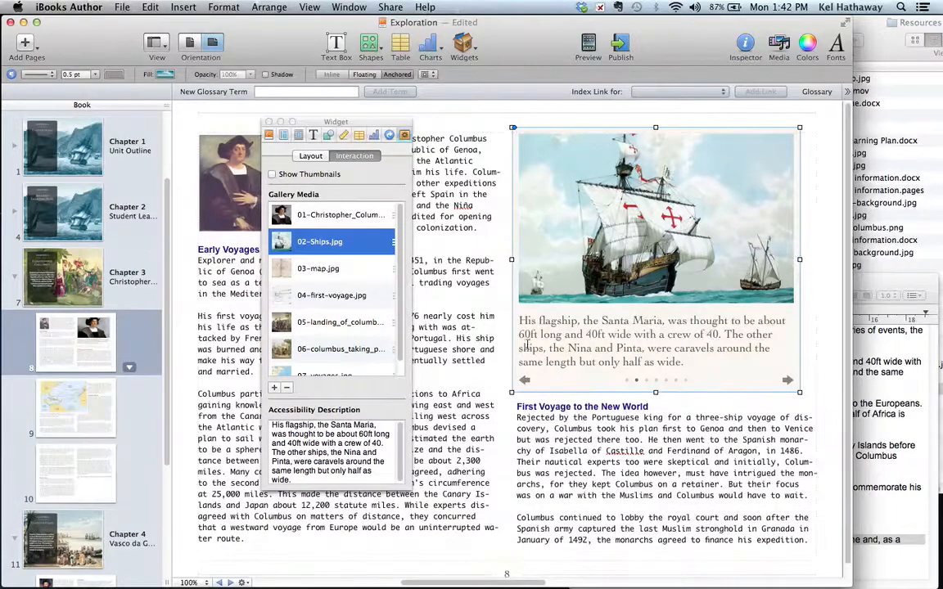
left_click(526, 381)
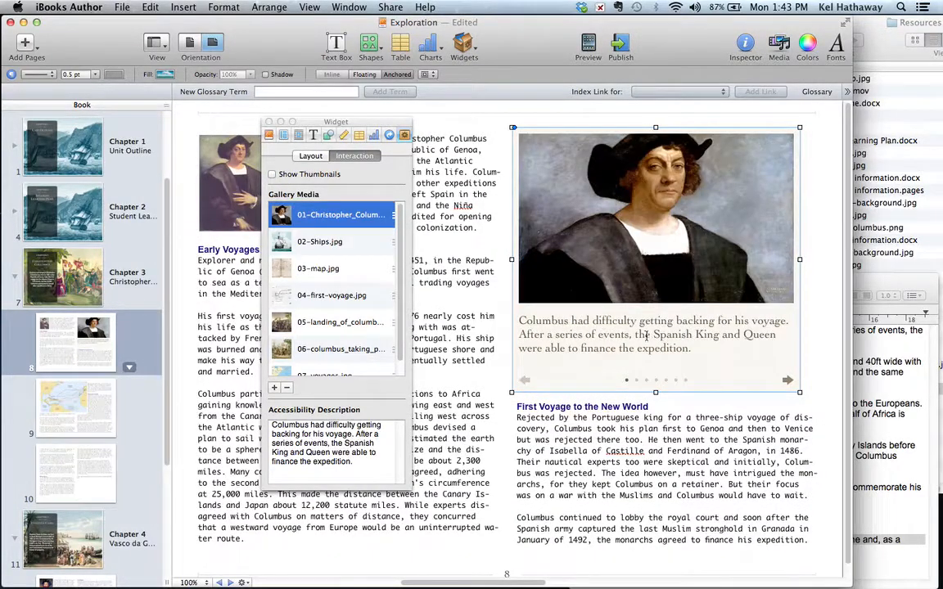
left_click(788, 380)
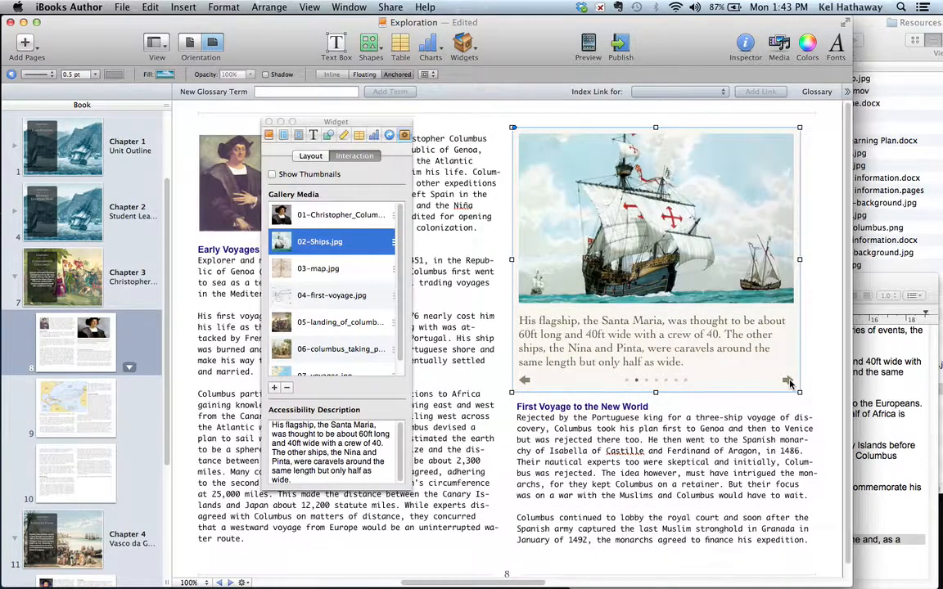
left_click(788, 381)
left_click(788, 380)
left_click(788, 380)
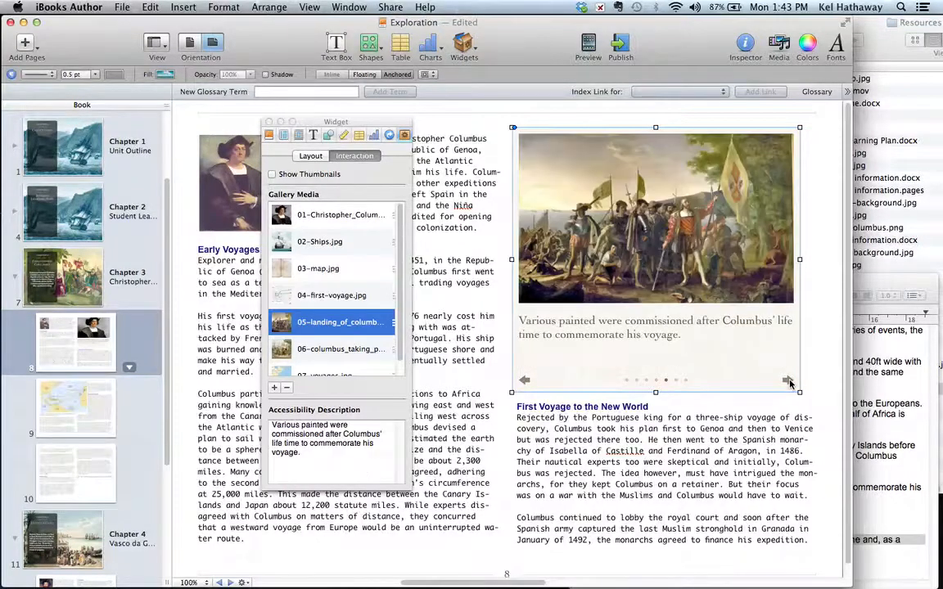
left_click(787, 381)
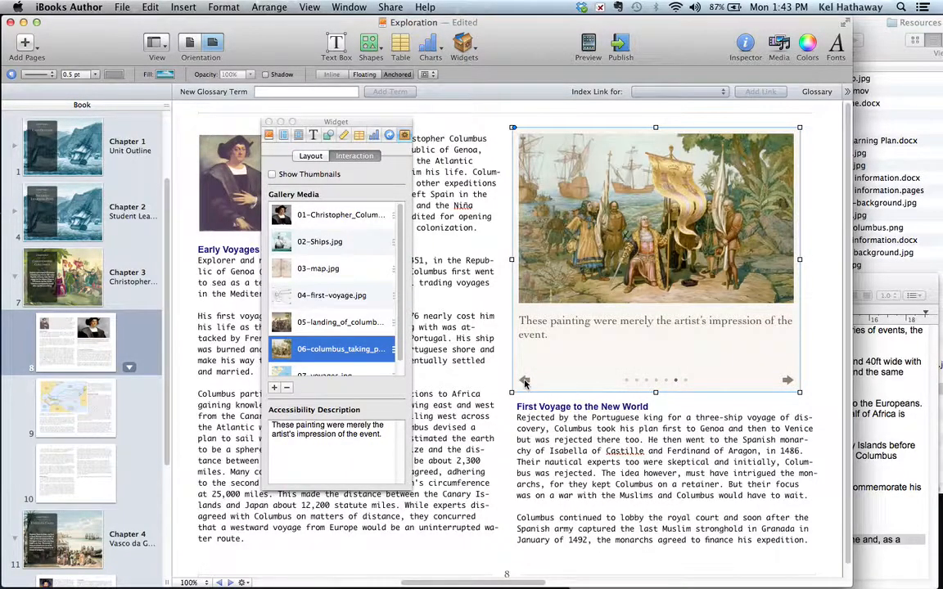
left_click(525, 381)
left_click(525, 382)
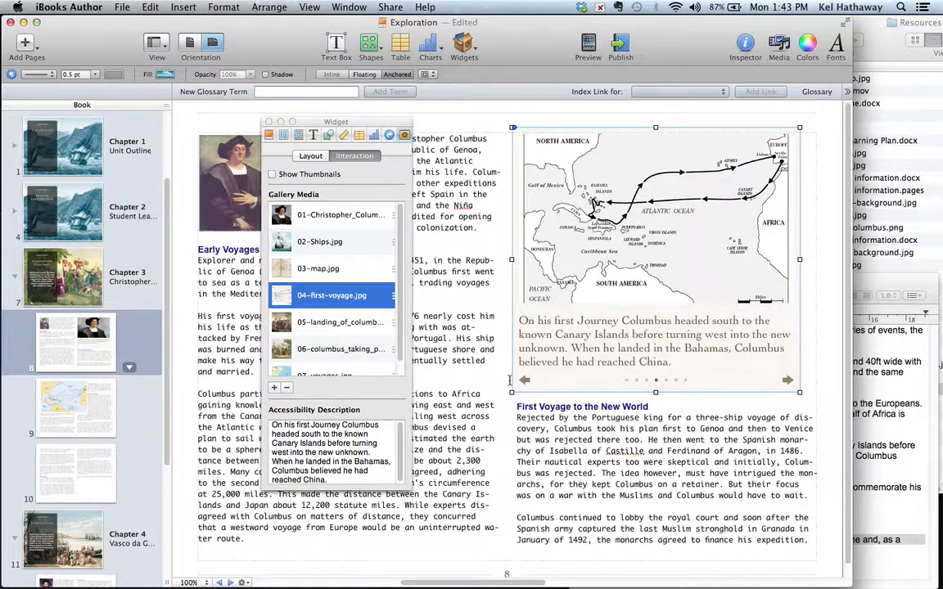